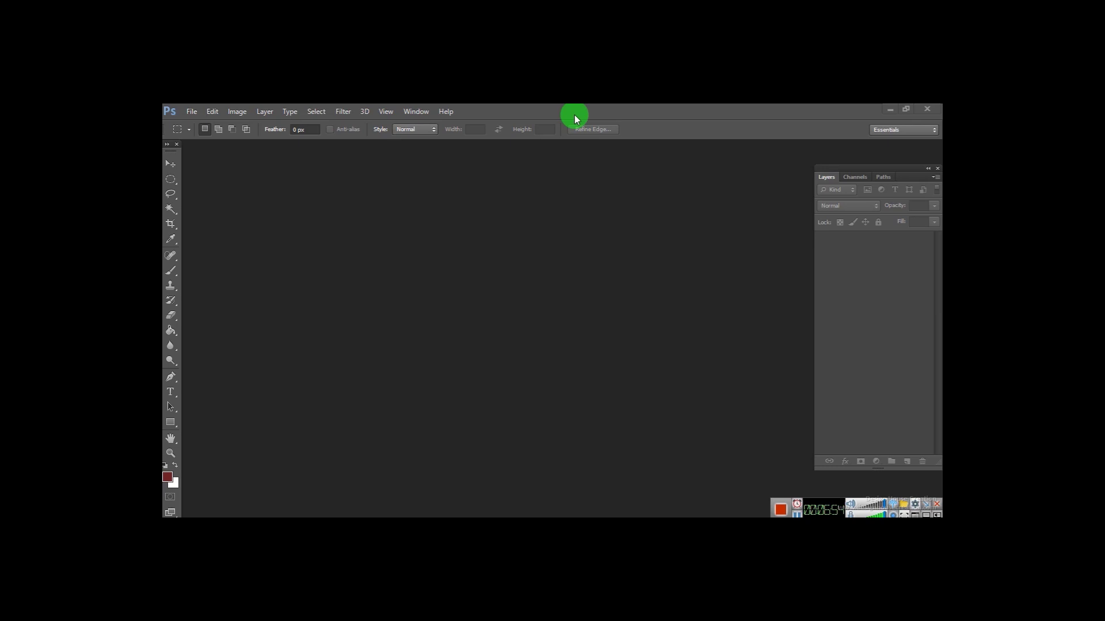
pyautogui.click(192, 111)
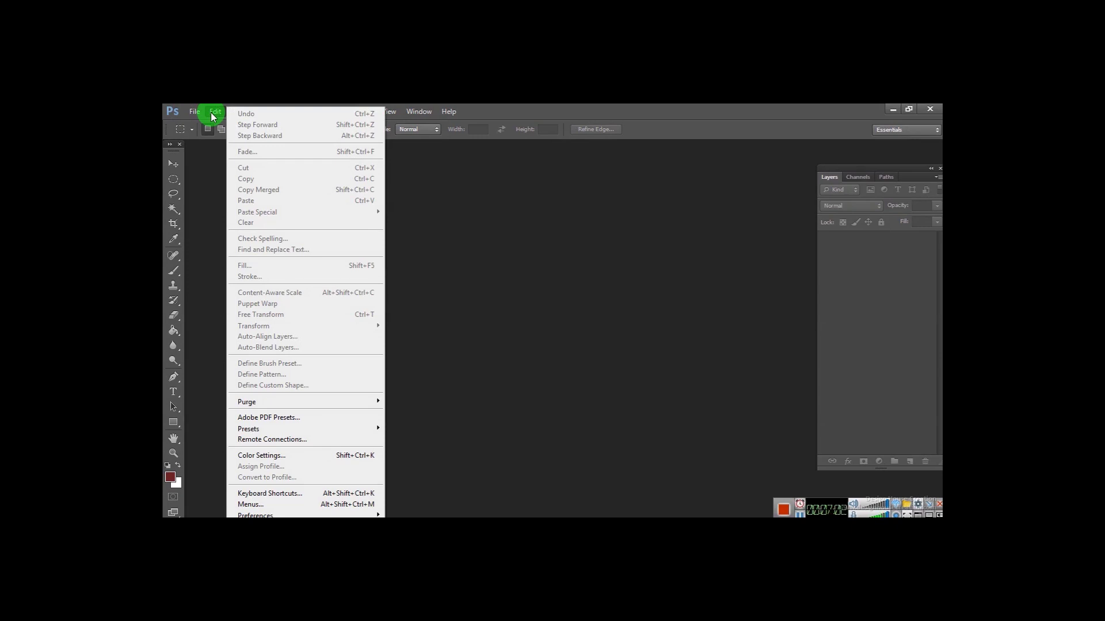
pyautogui.moveTo(293, 115)
pyautogui.moveTo(250, 117)
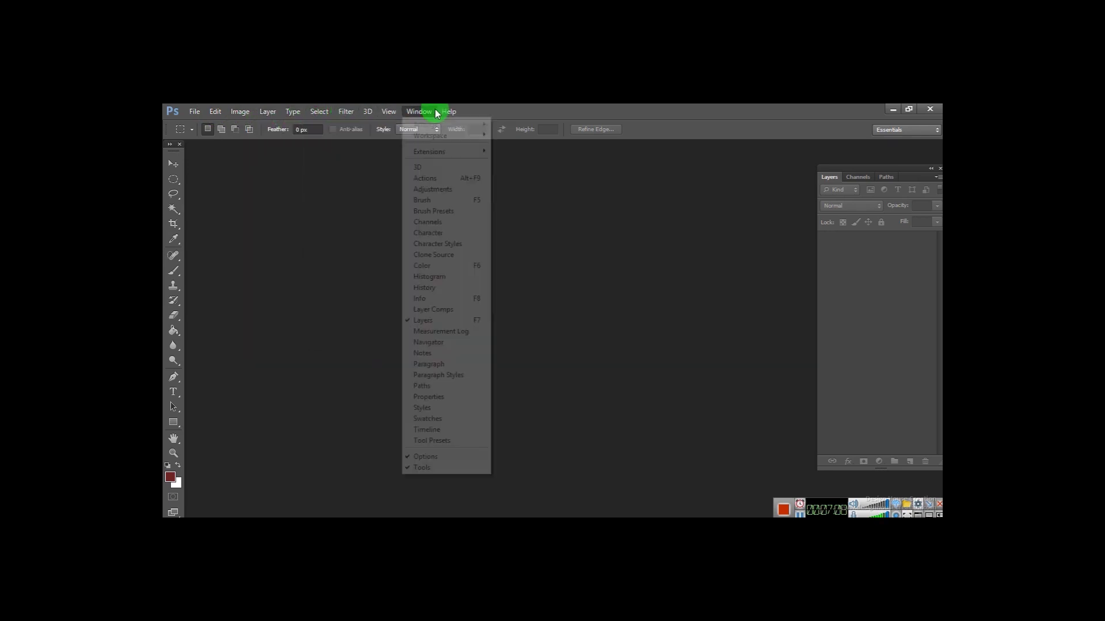
pyautogui.moveTo(448, 112)
pyautogui.click(629, 112)
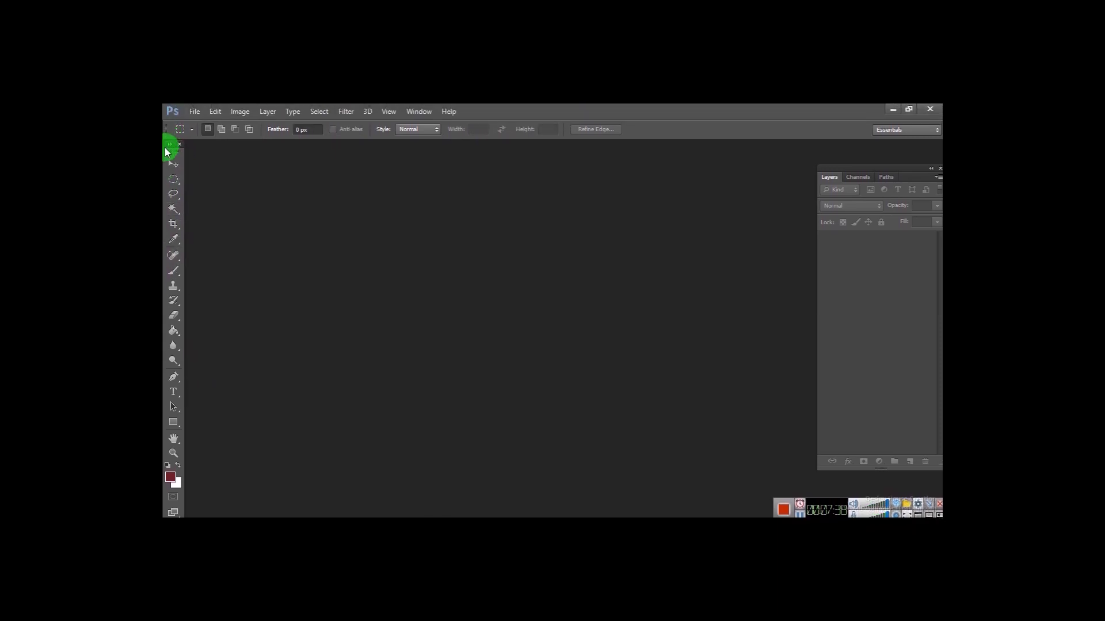
pyautogui.moveTo(165, 151)
pyautogui.mouseDown()
pyautogui.moveTo(202, 150)
pyautogui.moveTo(175, 146)
pyautogui.mouseUp()
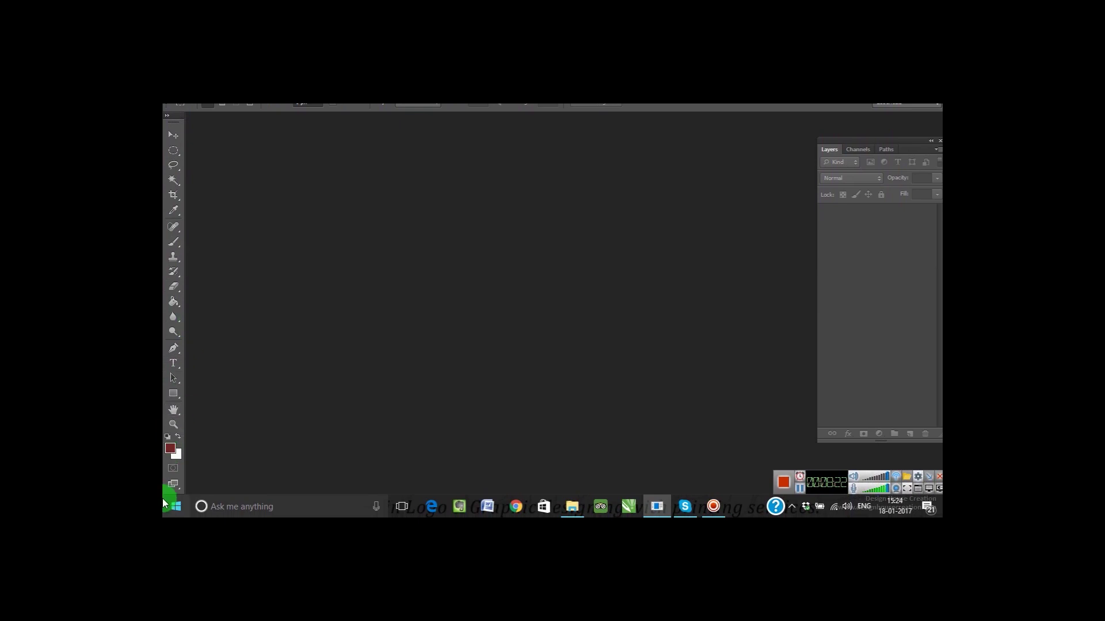
# - Open the foreground color picker and accept its current color
pyautogui.click(170, 448)
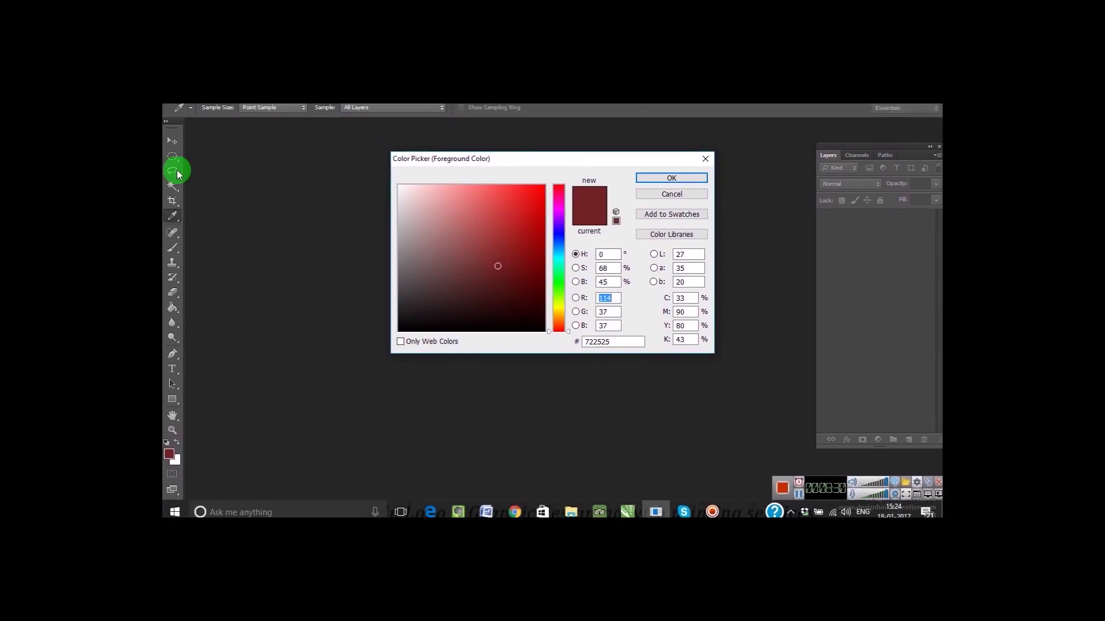
pyautogui.click(796, 491)
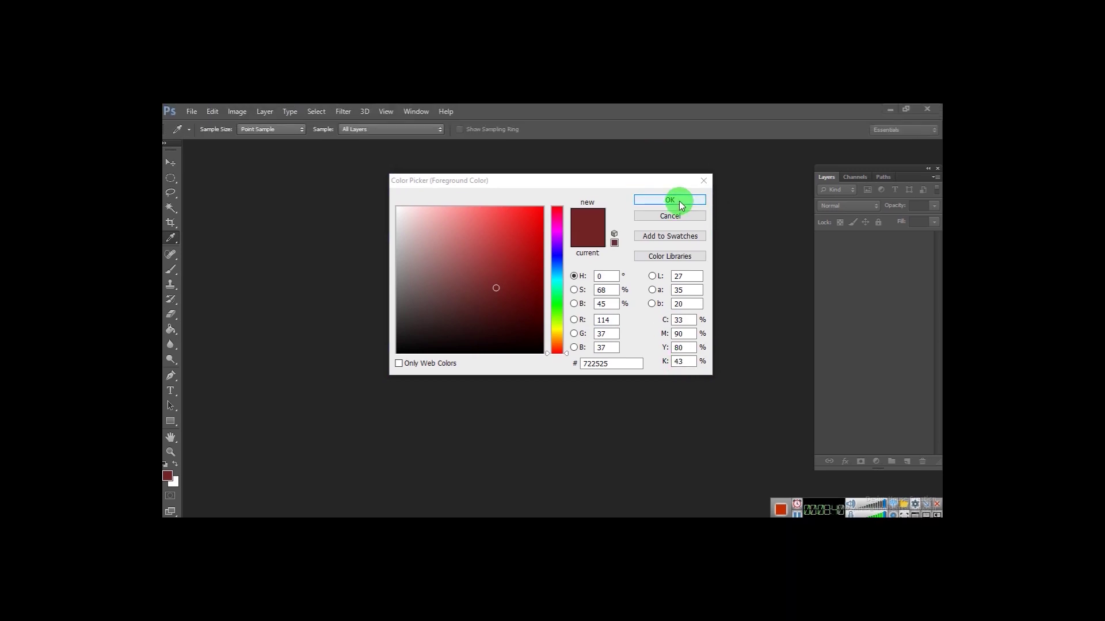
pyautogui.click(670, 200)
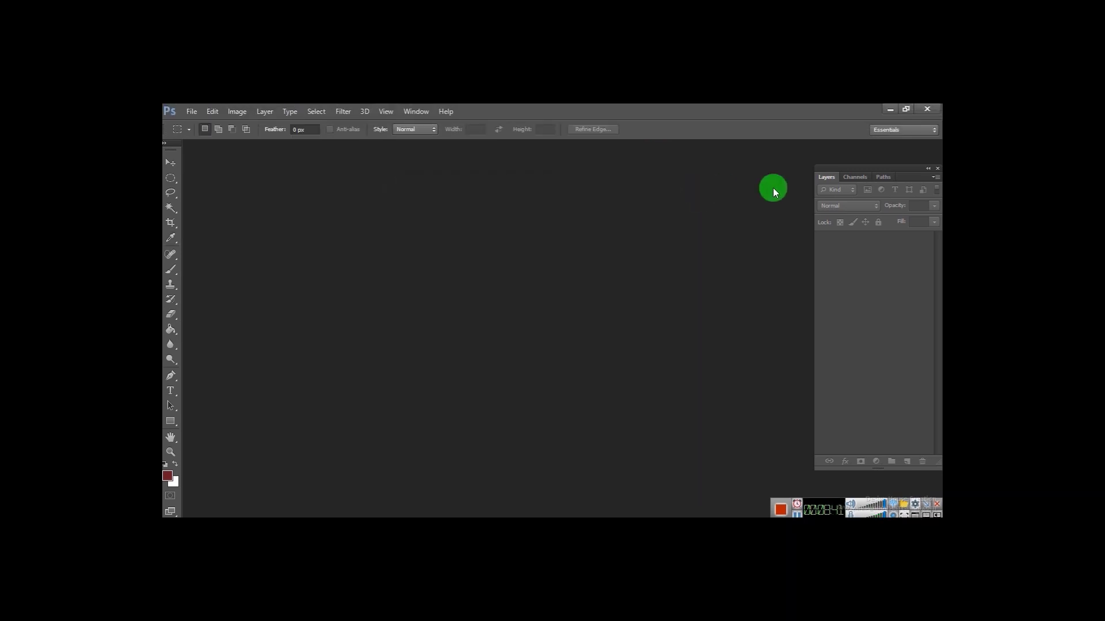
# - View the Channels and Paths panels, return to the Layers panel and check the list of available panels
pyautogui.click(856, 178)
pyautogui.click(873, 178)
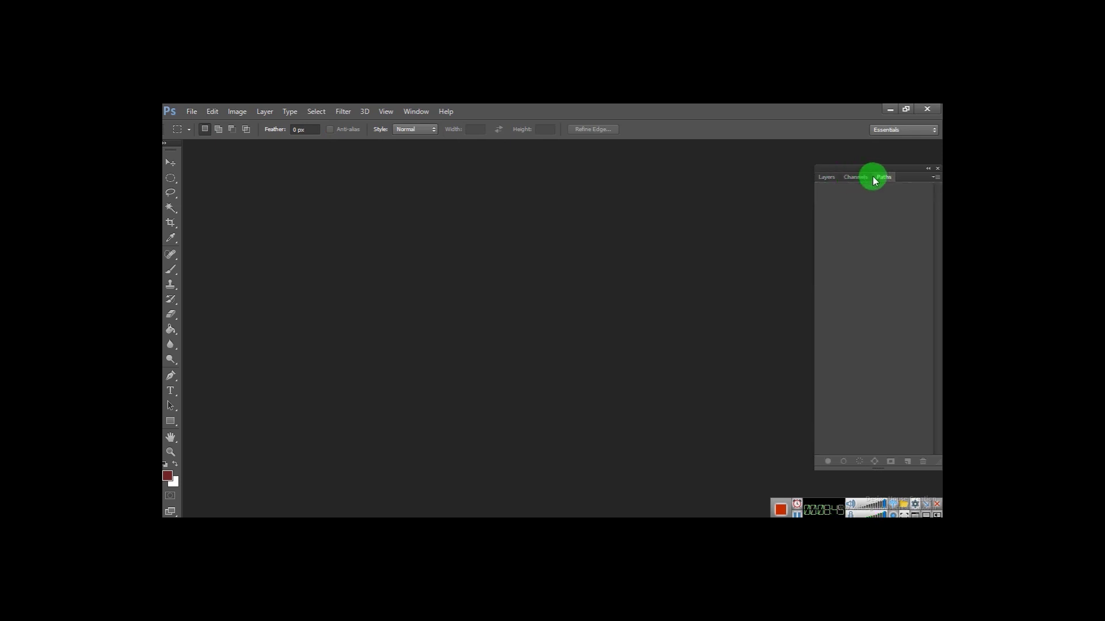
pyautogui.click(831, 177)
pyautogui.click(427, 112)
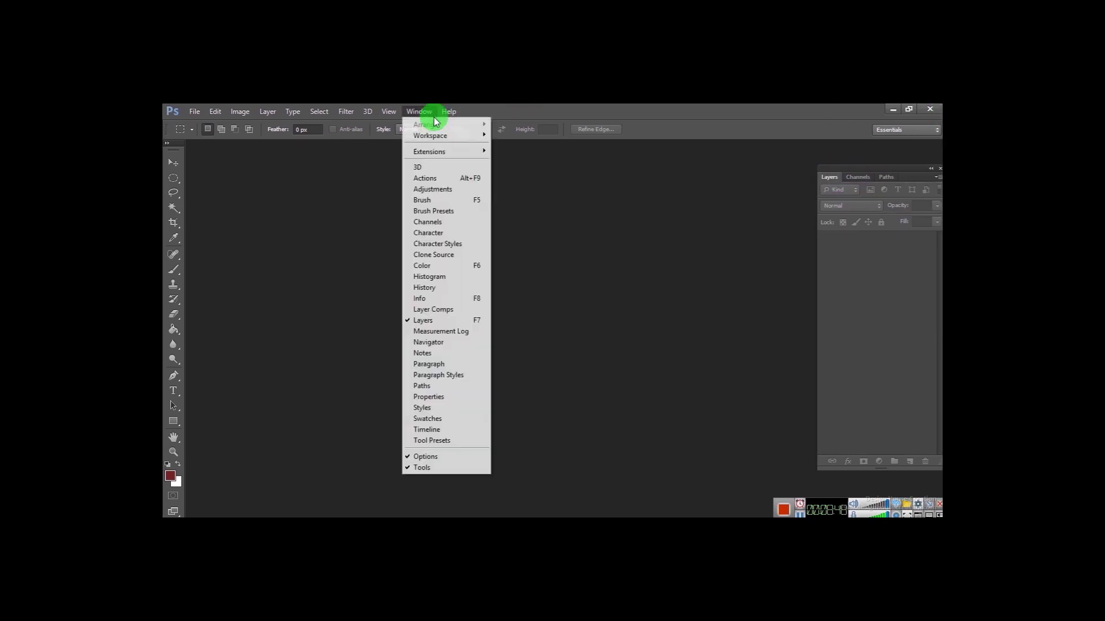
pyautogui.click(892, 170)
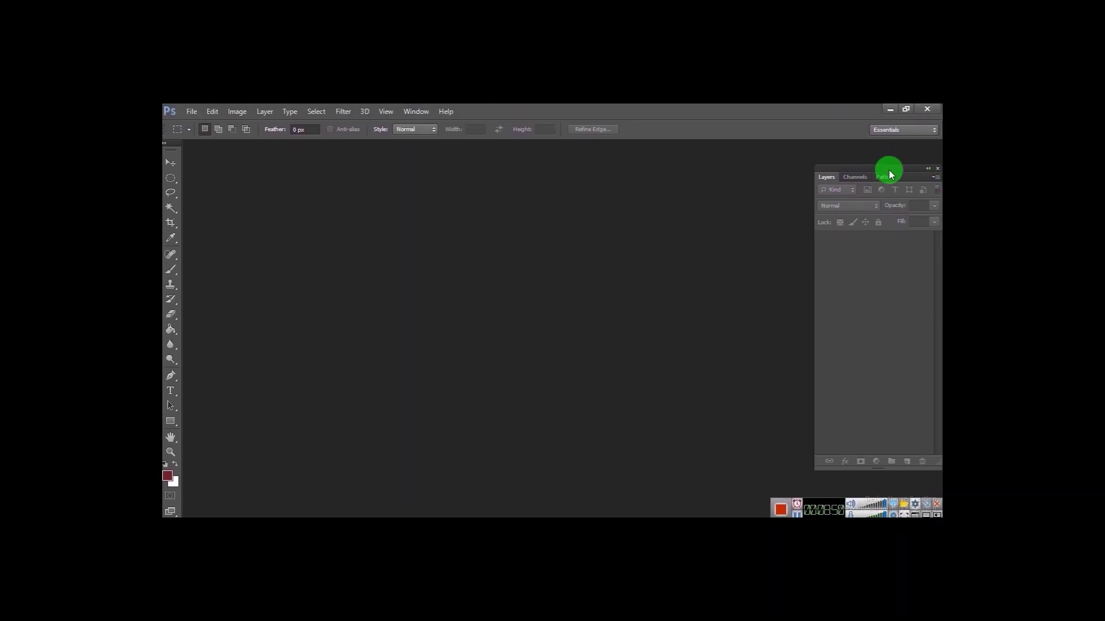
# - Close the Layers panel group and display the Layers panel again
pyautogui.click(938, 170)
pyautogui.click(416, 112)
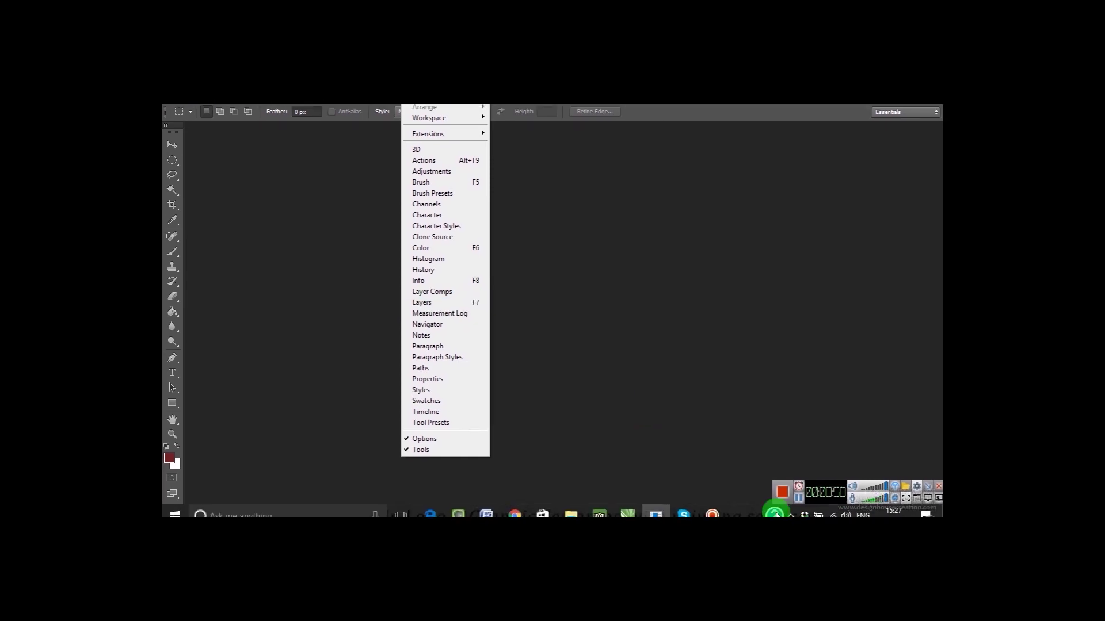
pyautogui.click(797, 502)
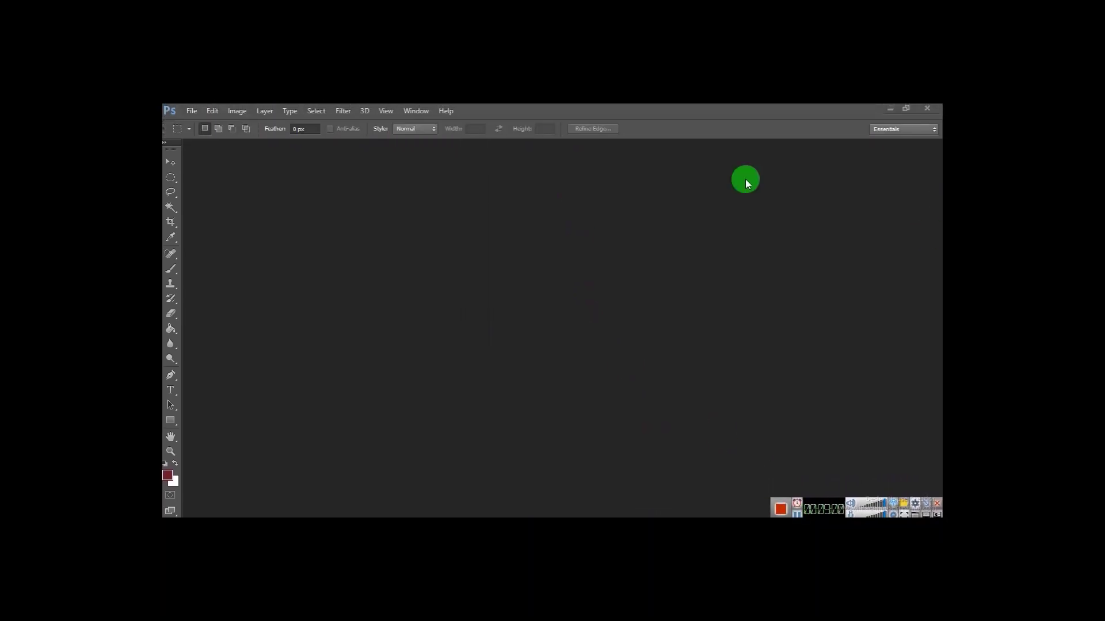
pyautogui.click(419, 112)
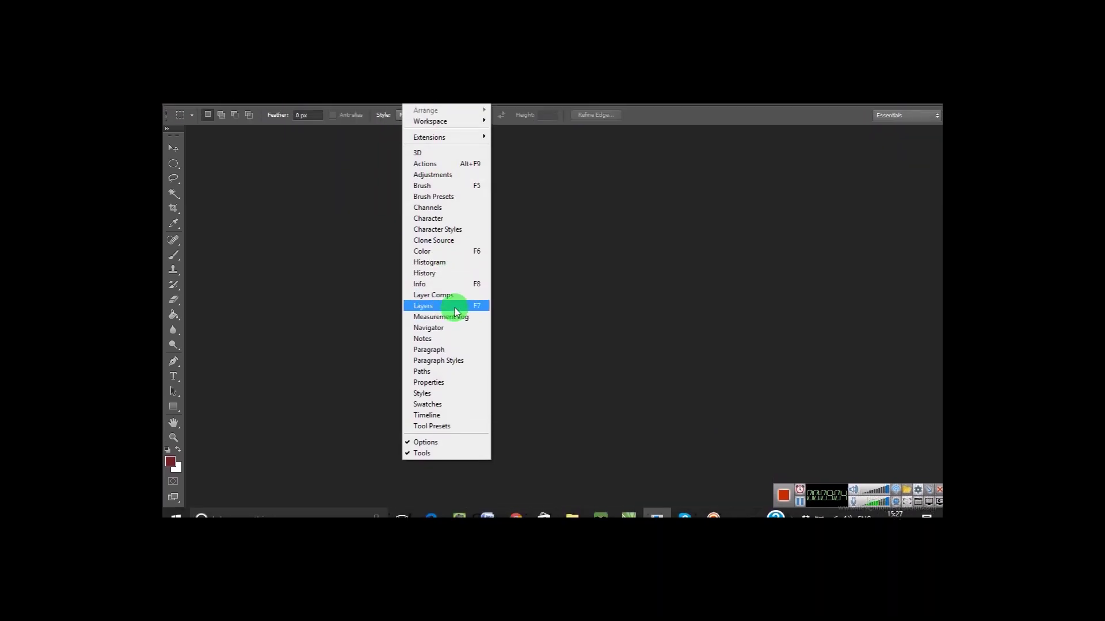
pyautogui.click(456, 292)
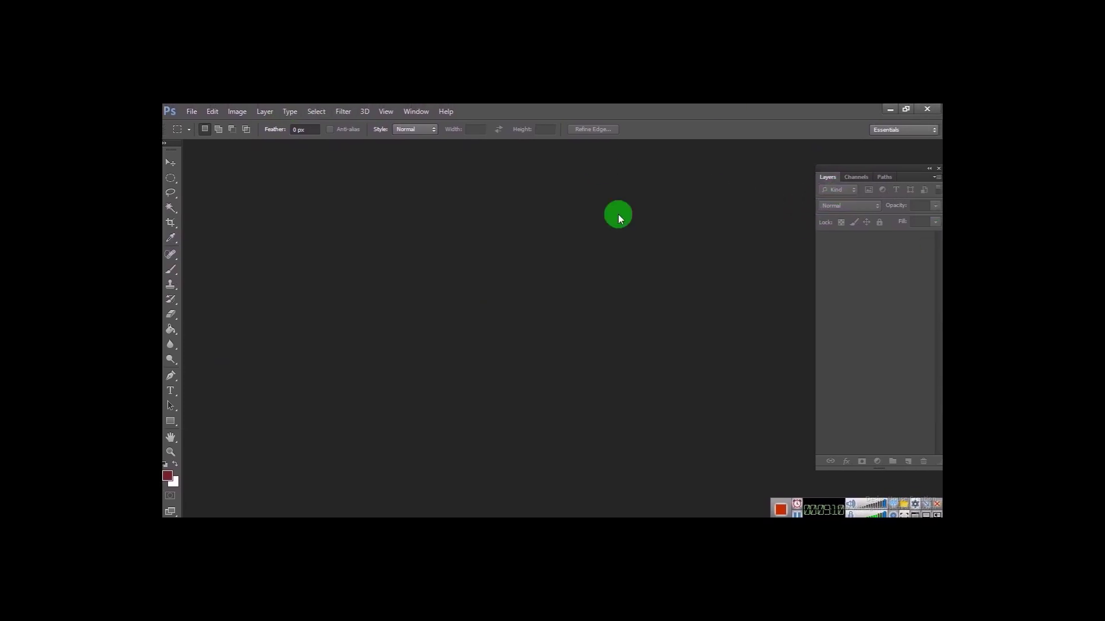
pyautogui.click(193, 112)
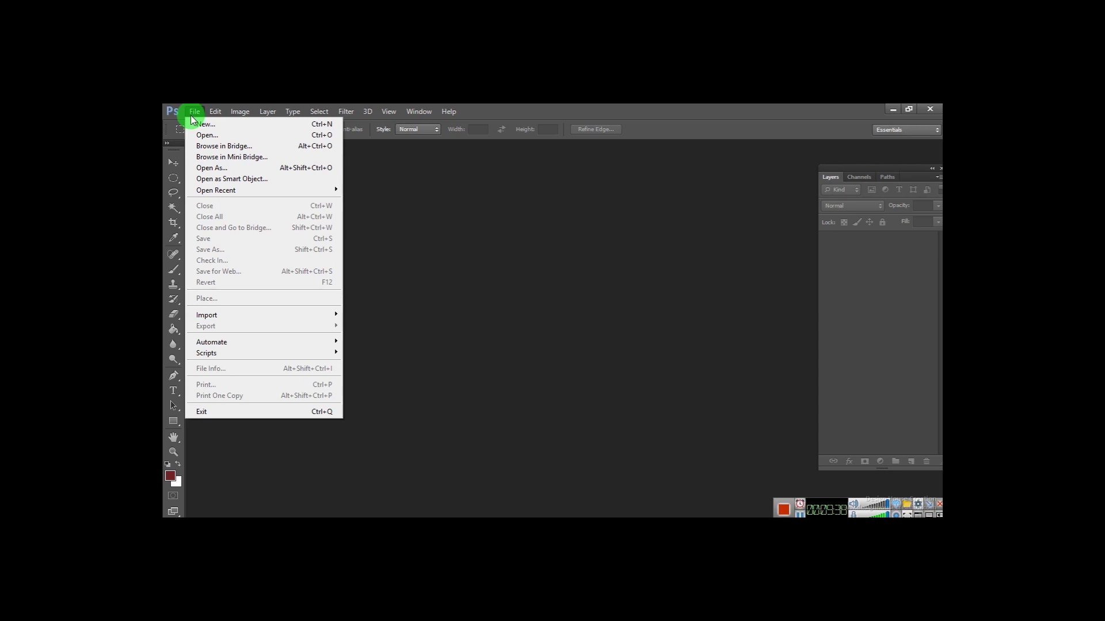
pyautogui.moveTo(213, 111)
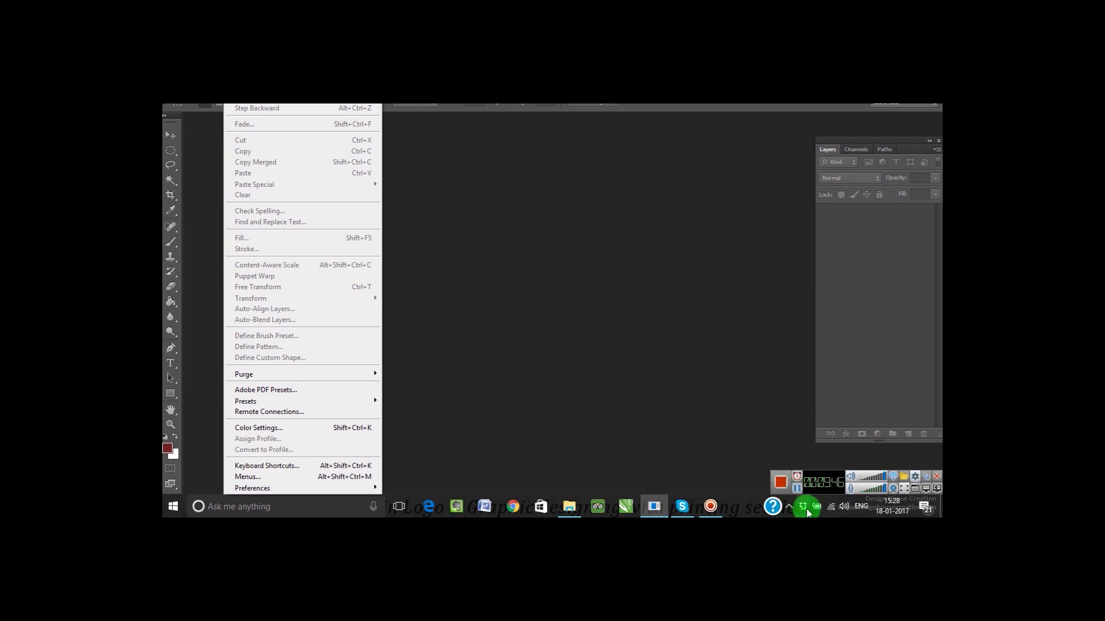
pyautogui.click(752, 264)
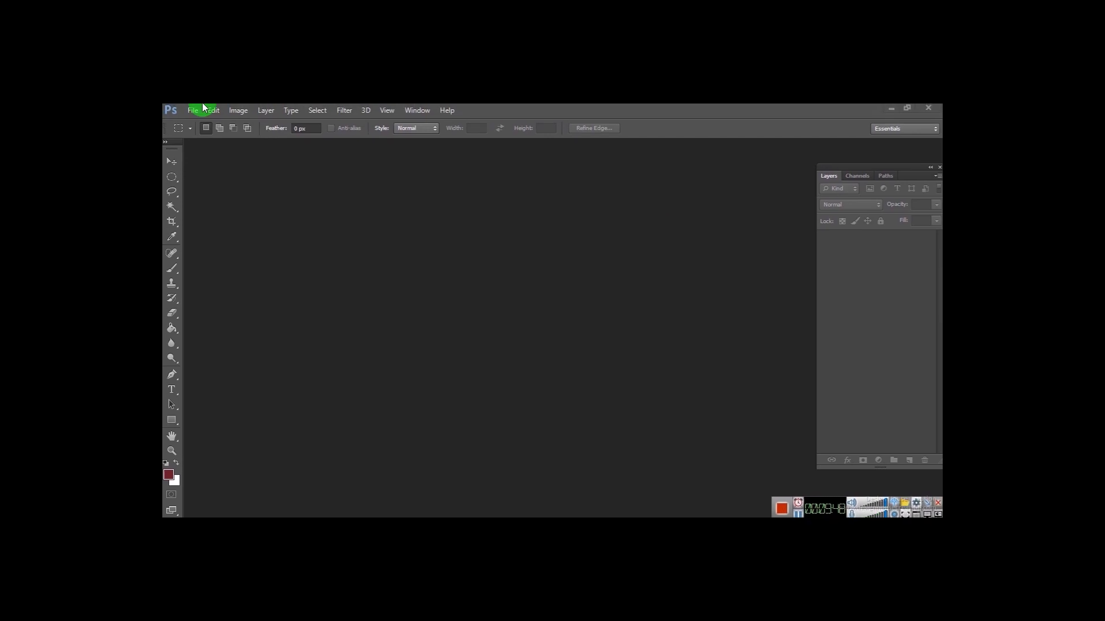
# - Start a new document and enter the person's first name as its document name
pyautogui.click(195, 111)
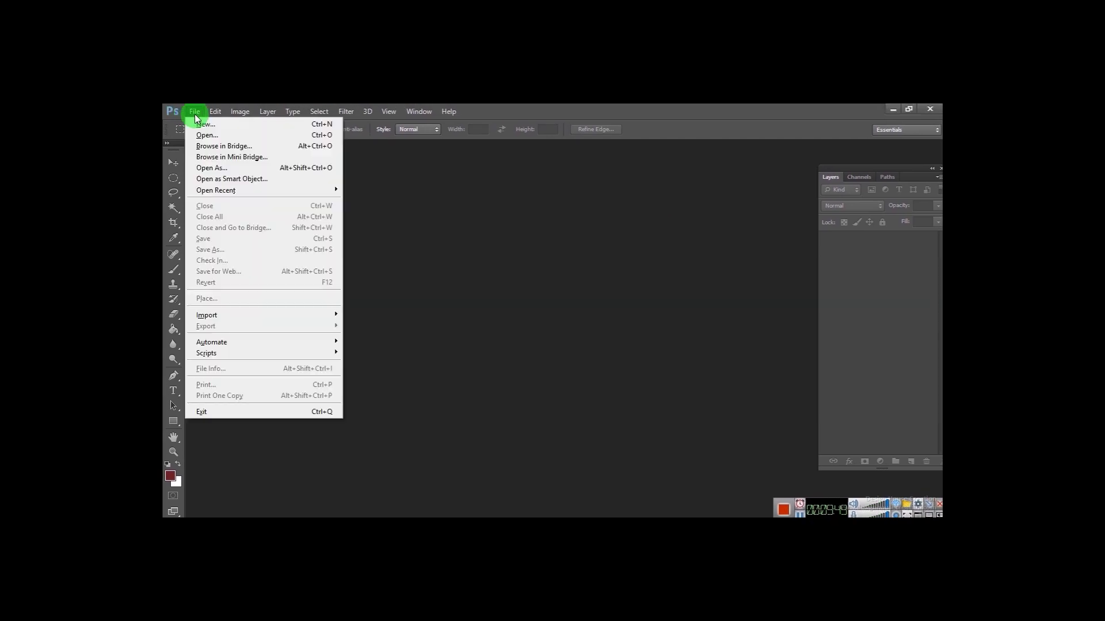
pyautogui.click(226, 128)
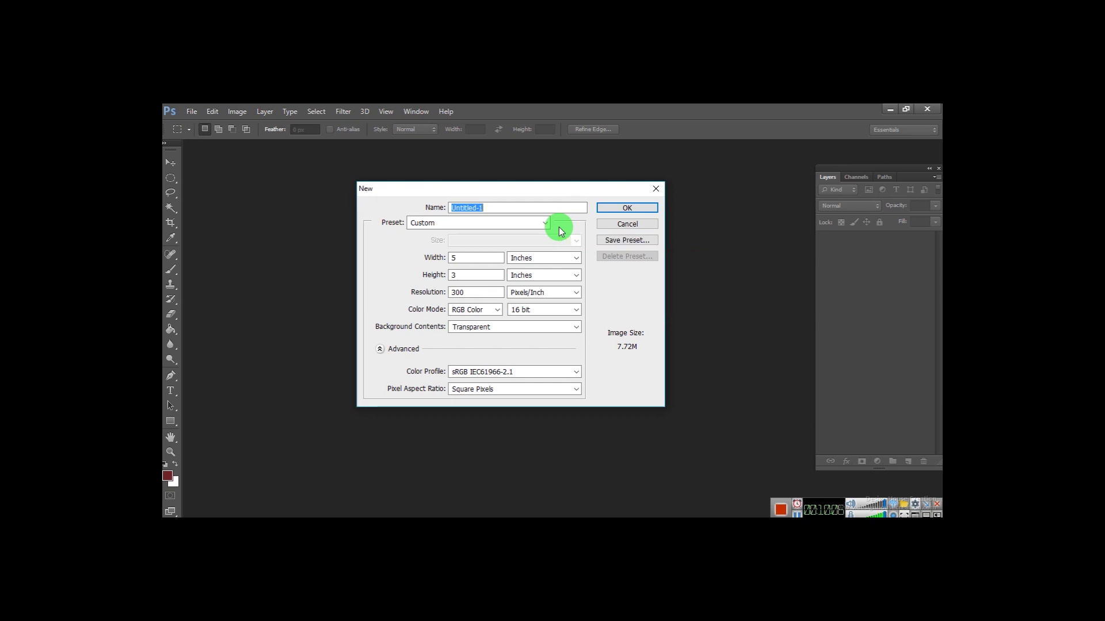
pyautogui.click(490, 209)
pyautogui.moveTo(493, 208); pyautogui.dragTo(442, 213)
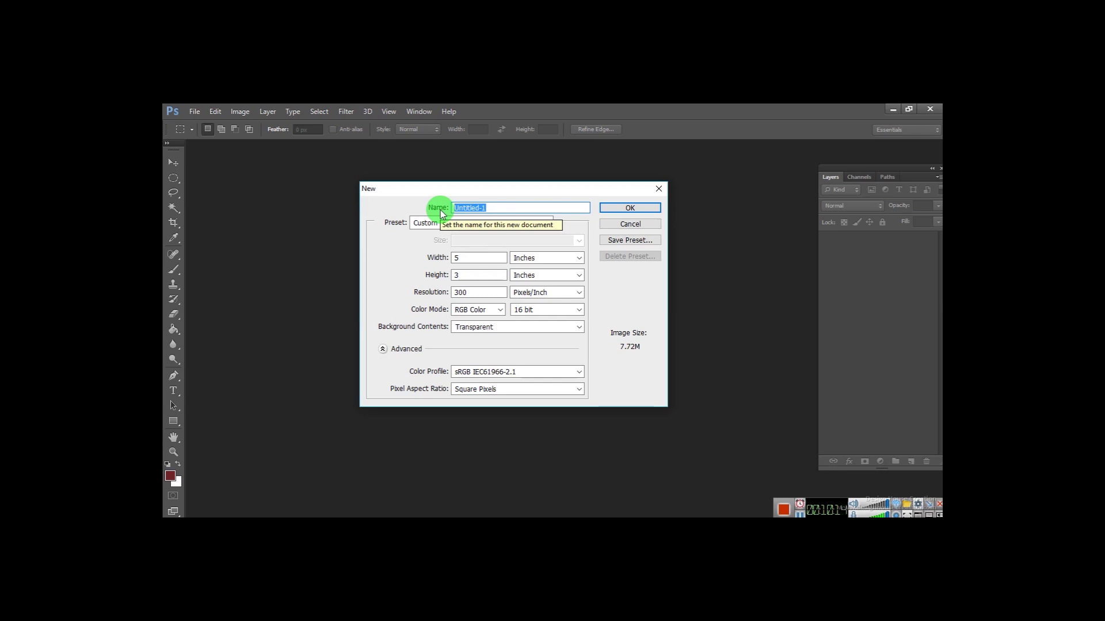
pyautogui.write('bhupesh')
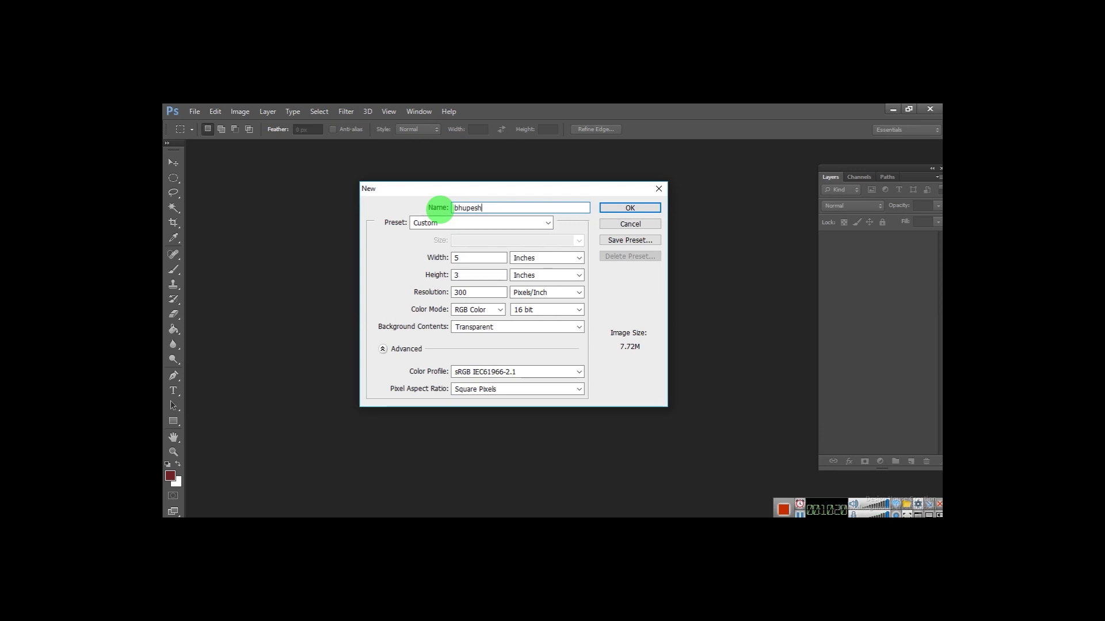
# - Choose the Photo preset for the new document and view its size options
pyautogui.click(464, 222)
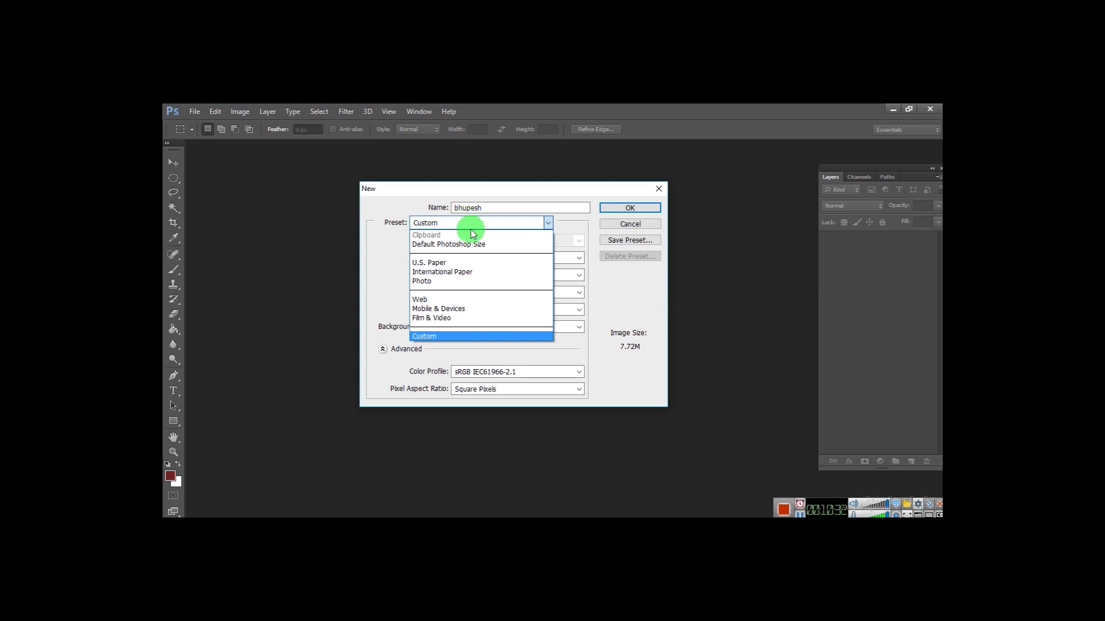
pyautogui.click(461, 282)
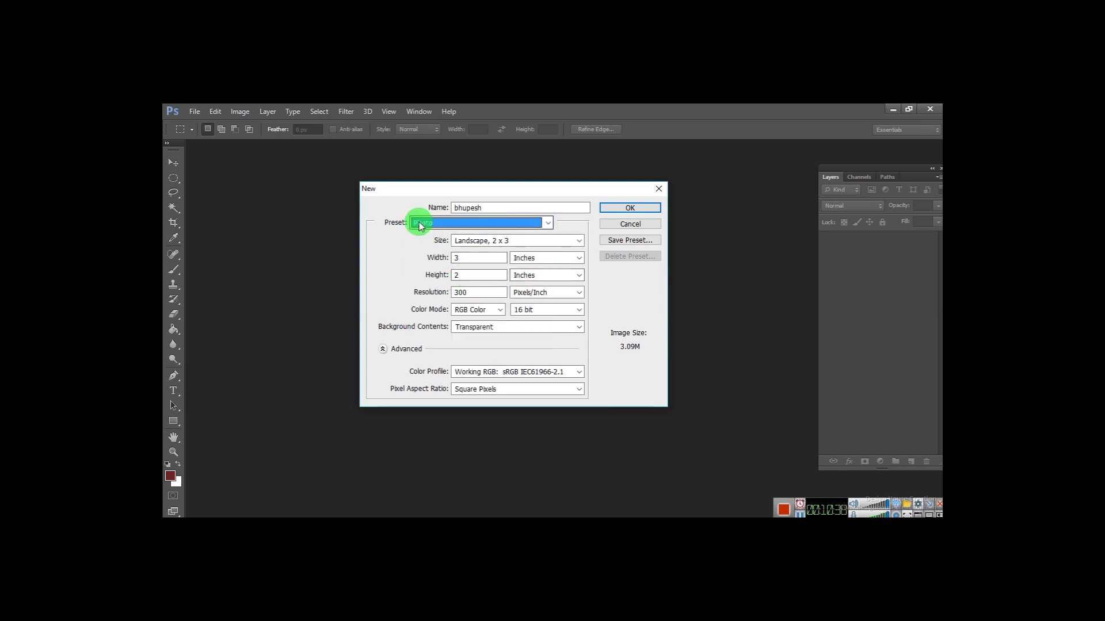
pyautogui.click(545, 244)
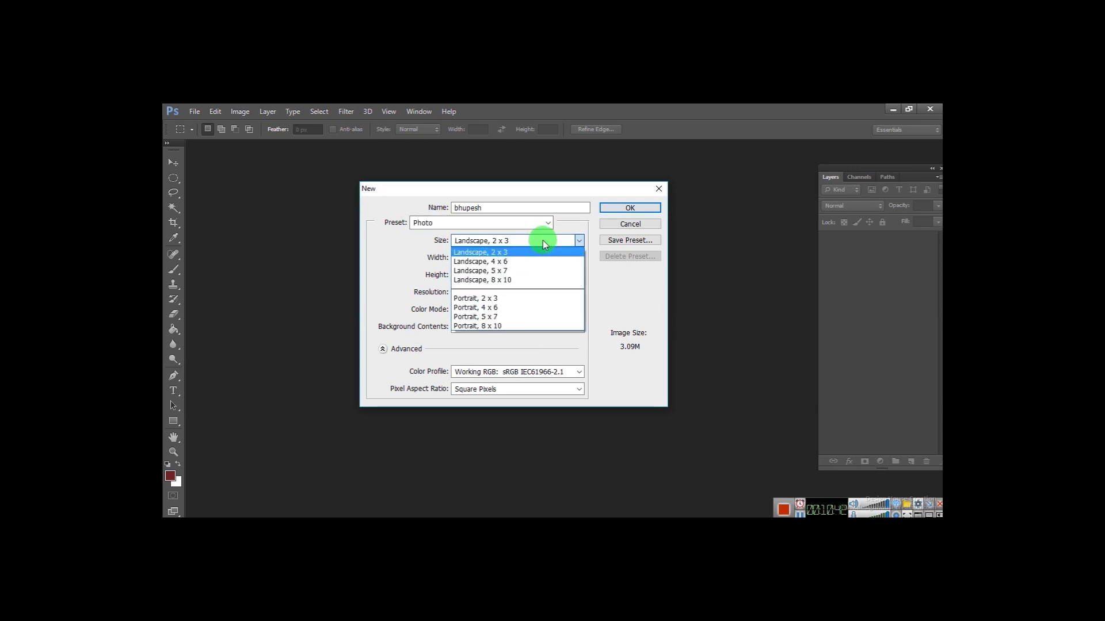
pyautogui.click(796, 497)
pyautogui.click(477, 220)
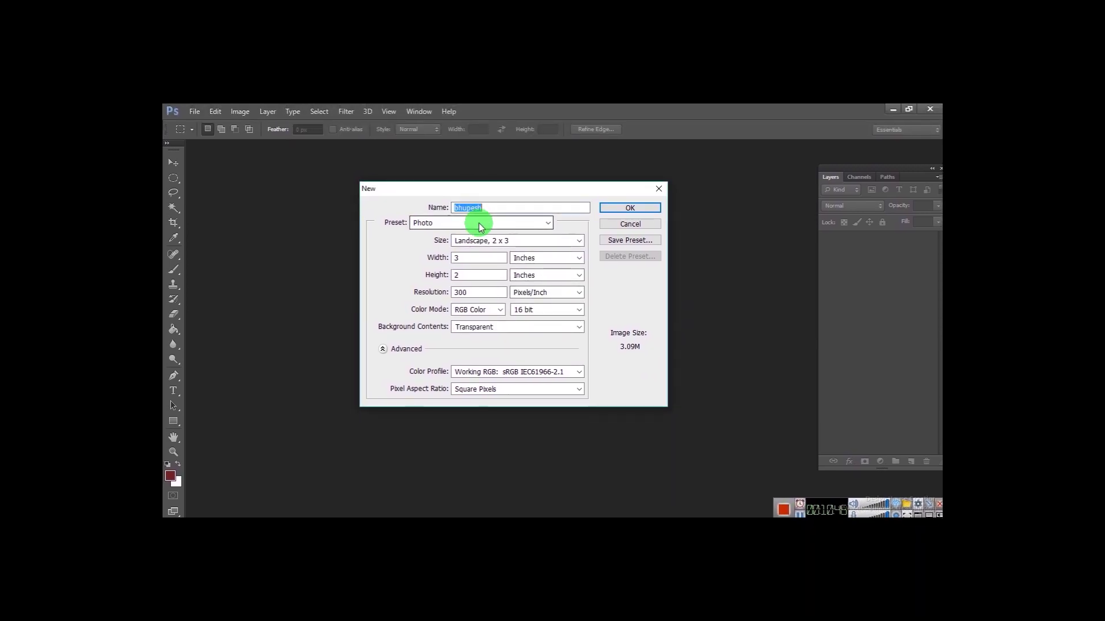
# - Change the new document's preset to U.S. Paper and view the paper sizes it offers
pyautogui.click(477, 221)
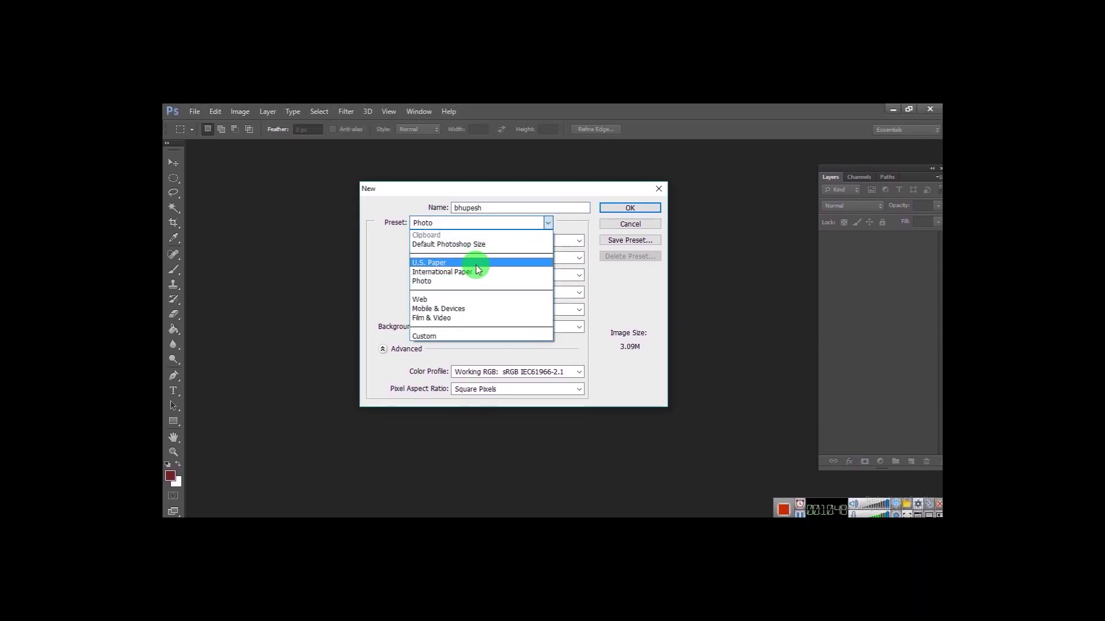
pyautogui.click(477, 263)
pyautogui.click(491, 240)
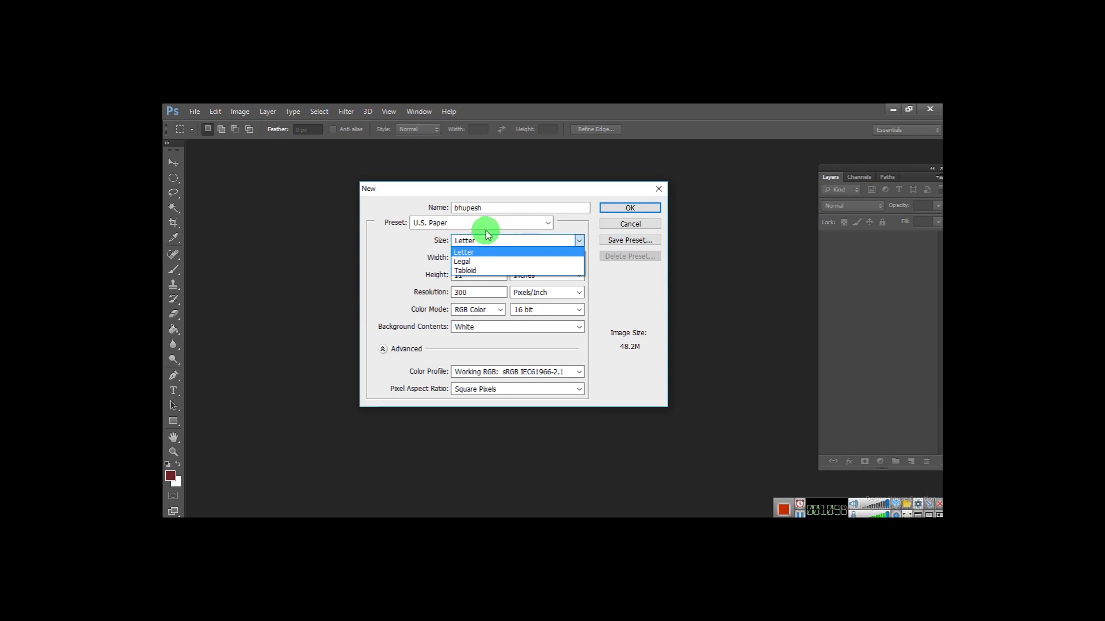
pyautogui.click(487, 226)
# - Set the new document to the International Paper preset with size A4
pyautogui.click(491, 223)
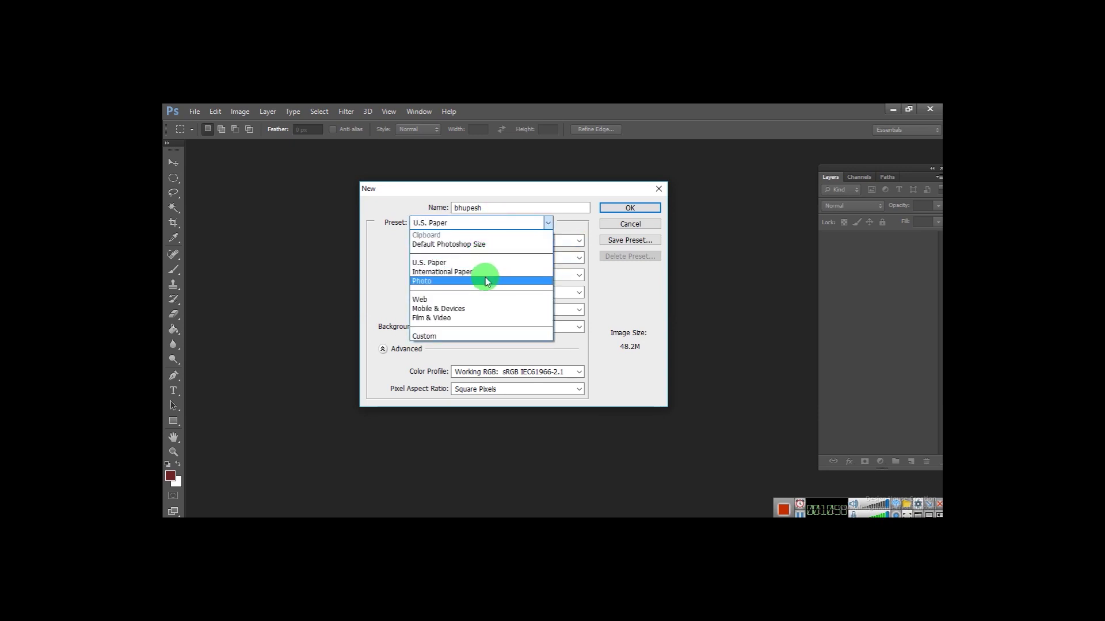
pyautogui.click(488, 273)
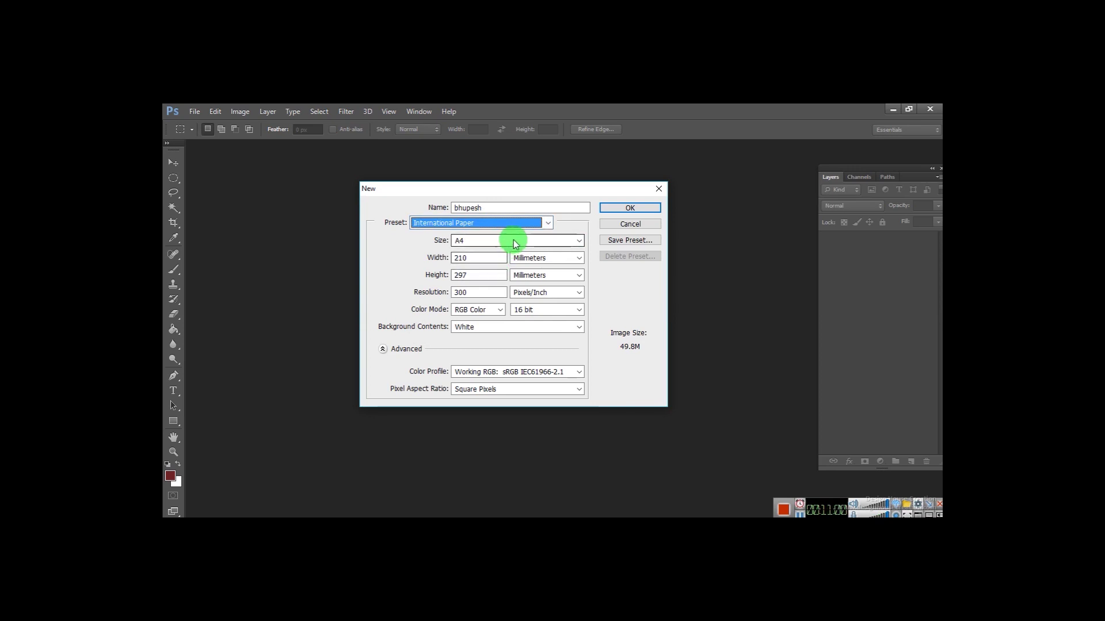
pyautogui.click(513, 240)
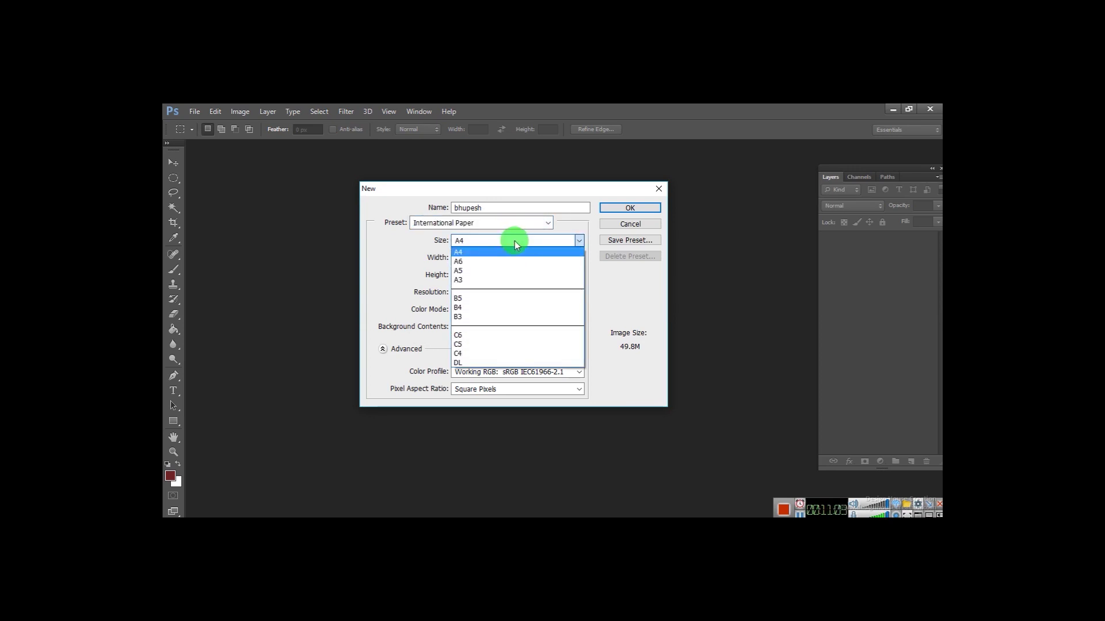
pyautogui.click(619, 288)
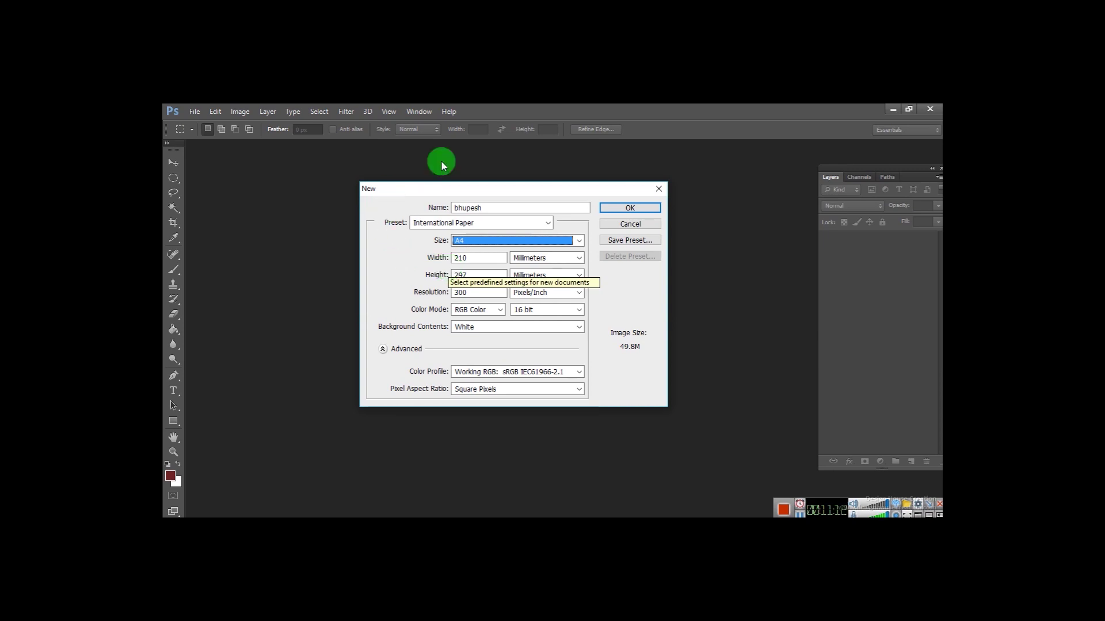
# - Check the measurement units offered for the new A4 document's width
pyautogui.click(800, 515)
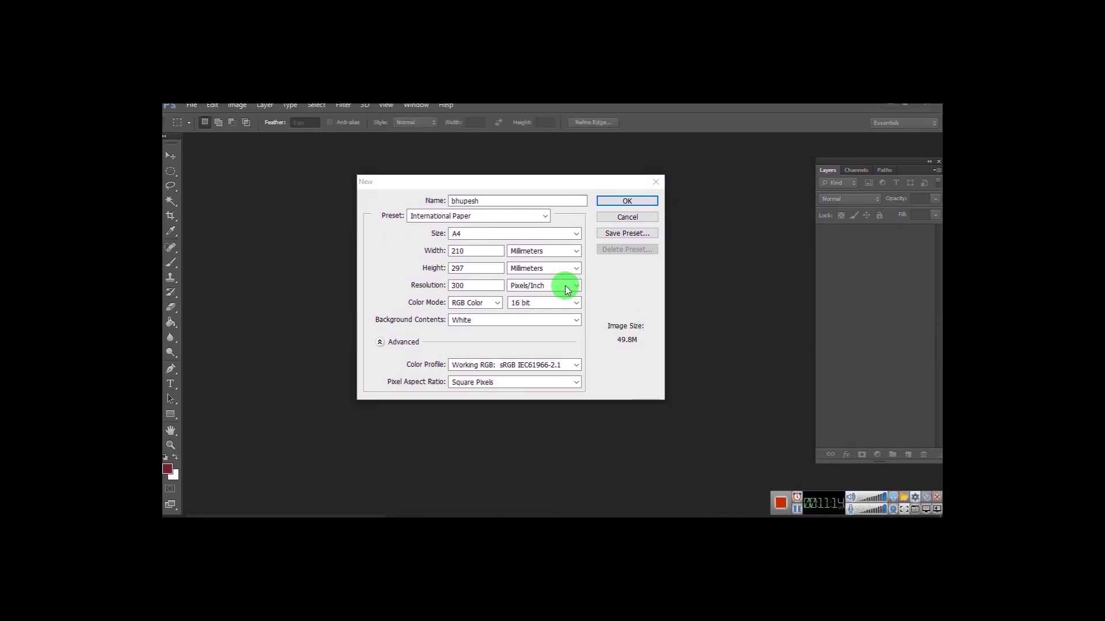
pyautogui.click(539, 231)
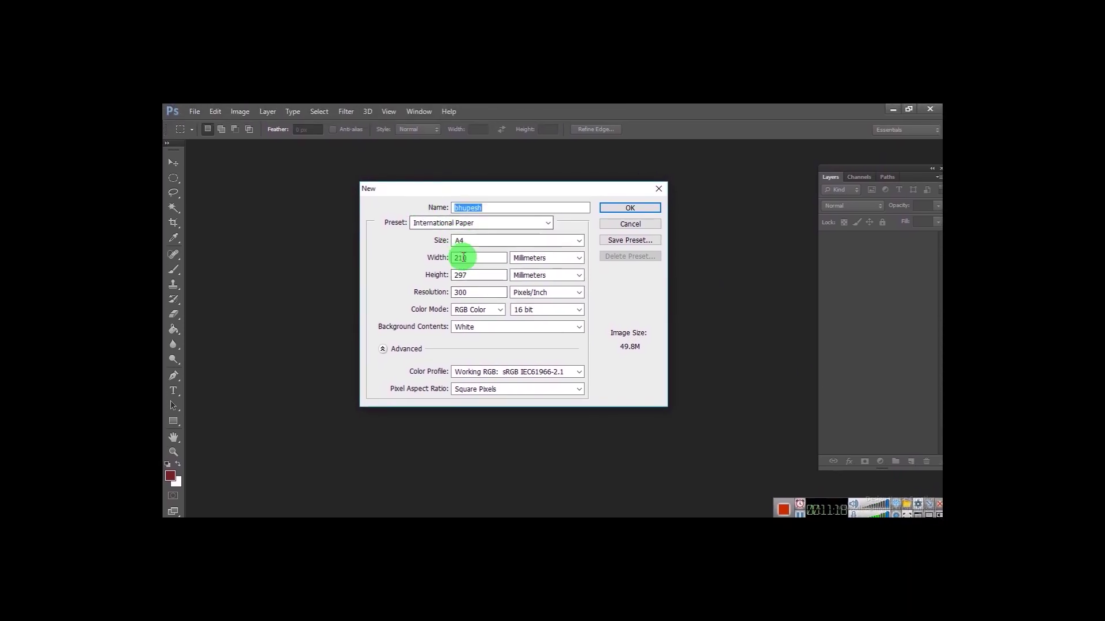
pyautogui.click(526, 258)
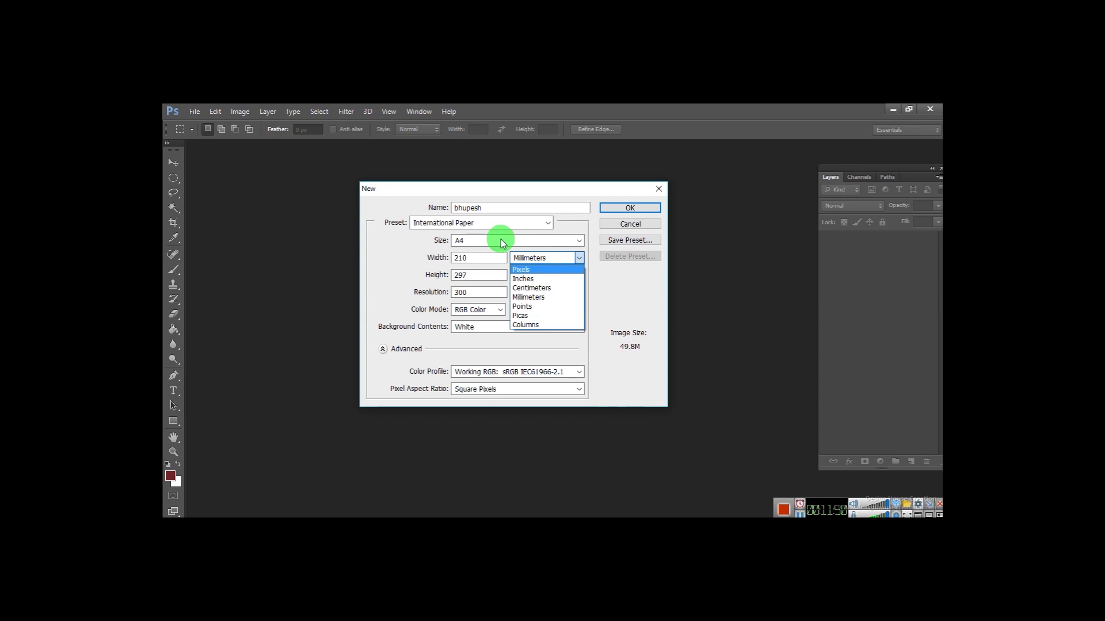
# - Go over the new document's resolution units and choose RGB Color as its color mode
pyautogui.click(466, 292)
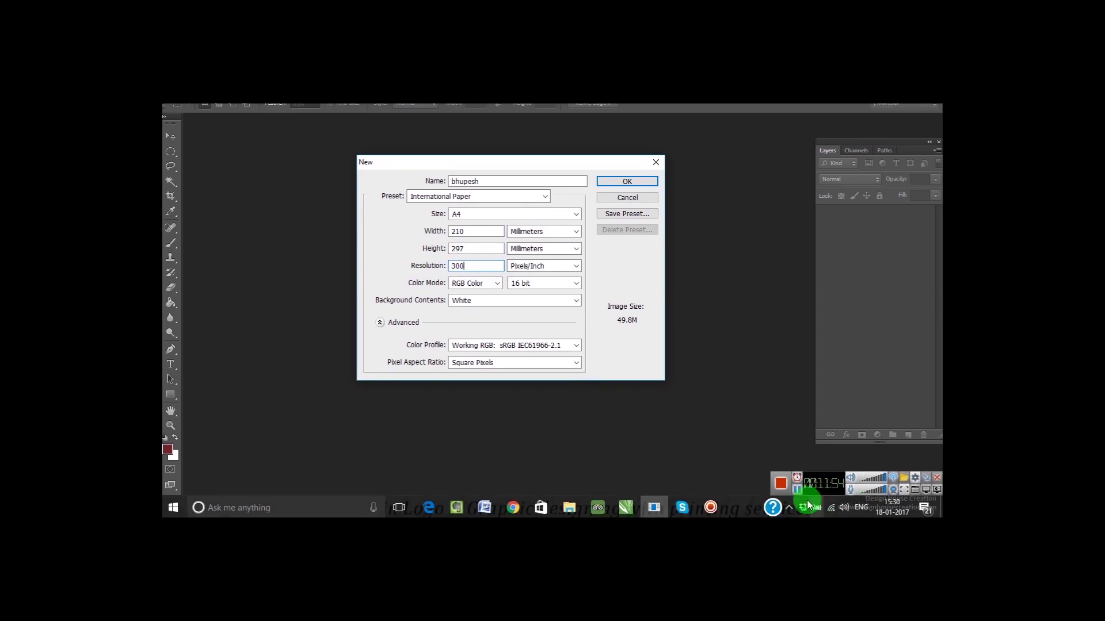
pyautogui.click(803, 489)
pyautogui.click(649, 310)
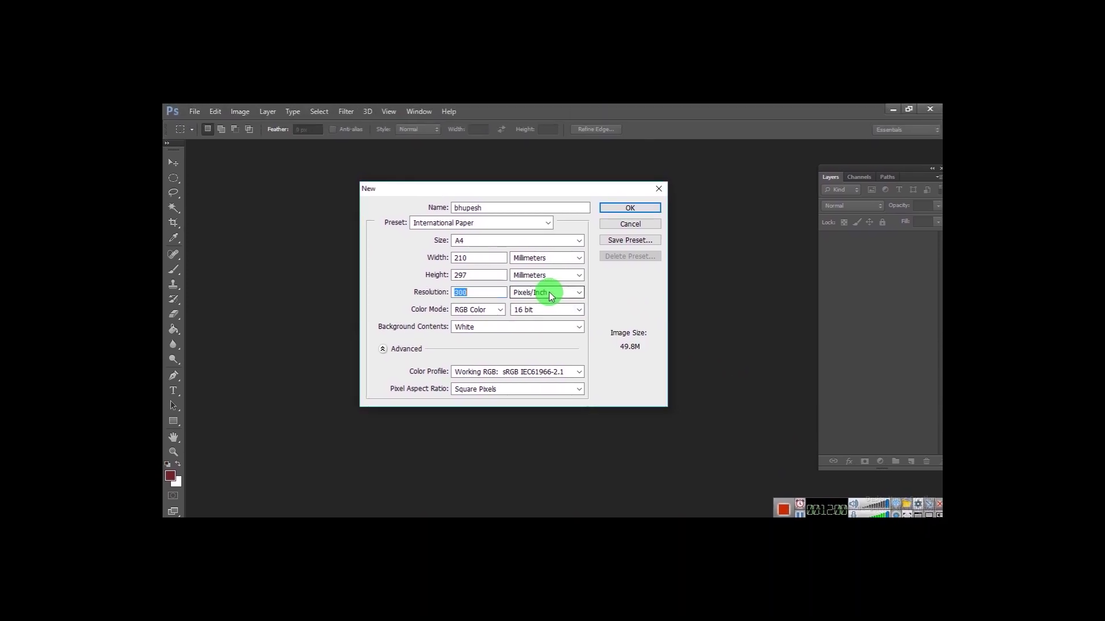
pyautogui.click(550, 295)
pyautogui.click(551, 294)
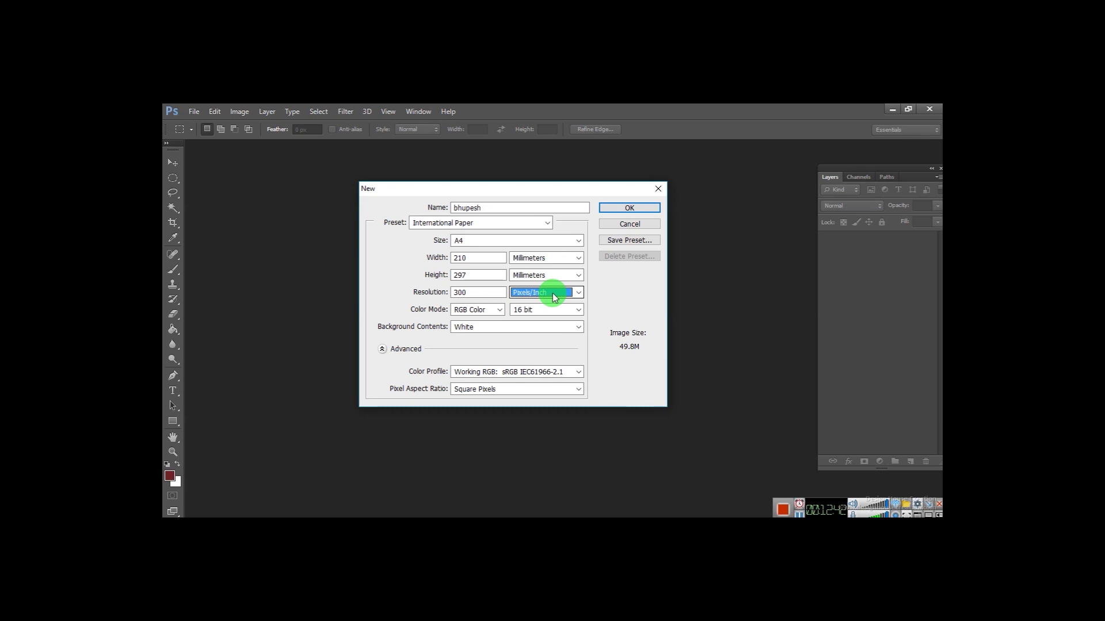
pyautogui.click(485, 311)
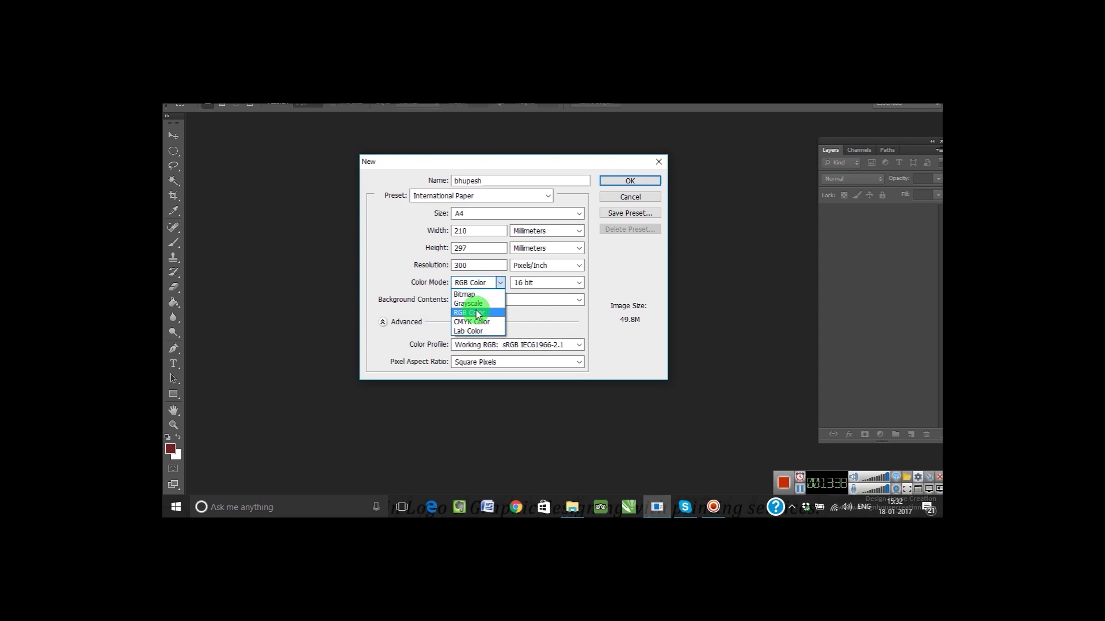
pyautogui.click(473, 313)
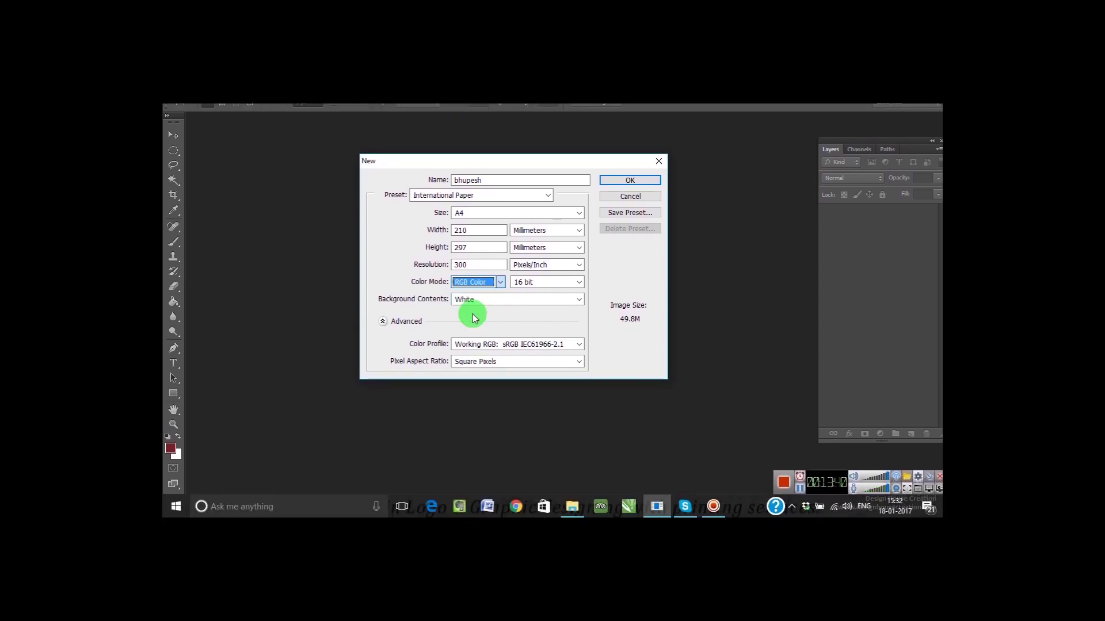
# - Change the new document to the Custom preset, with a width and height of 1 inch each
pyautogui.click(478, 196)
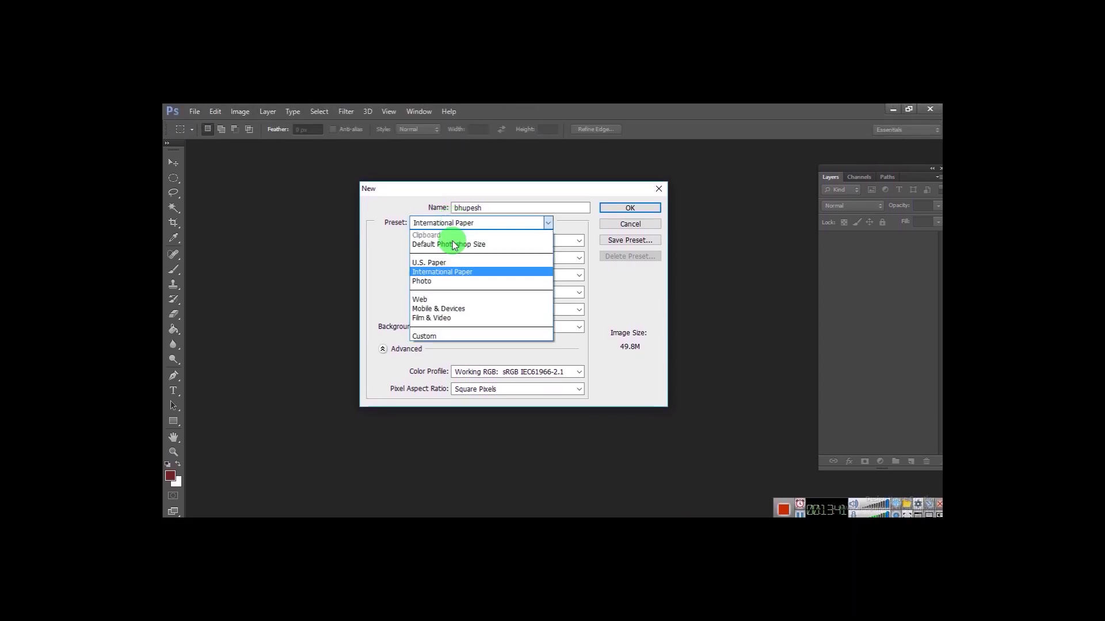
pyautogui.click(436, 335)
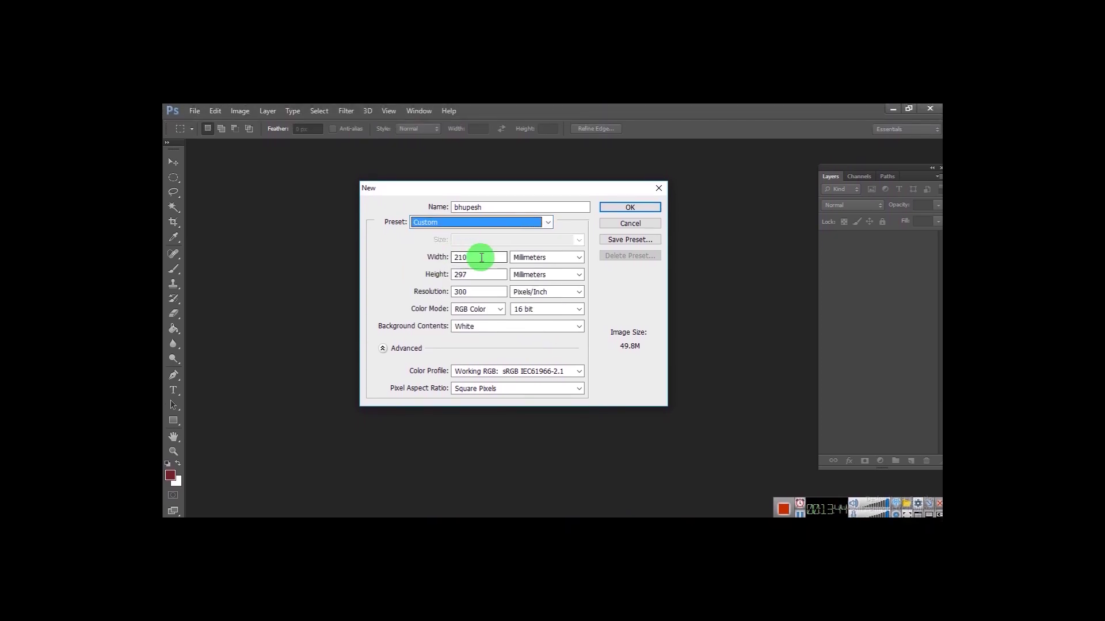
pyautogui.click(528, 248)
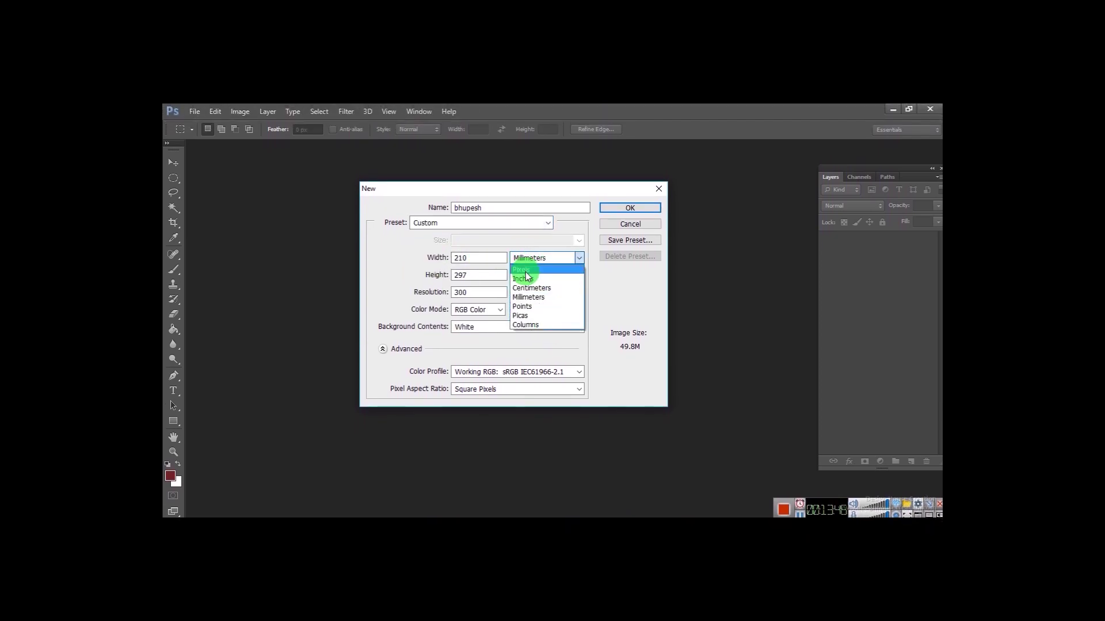
pyautogui.click(524, 281)
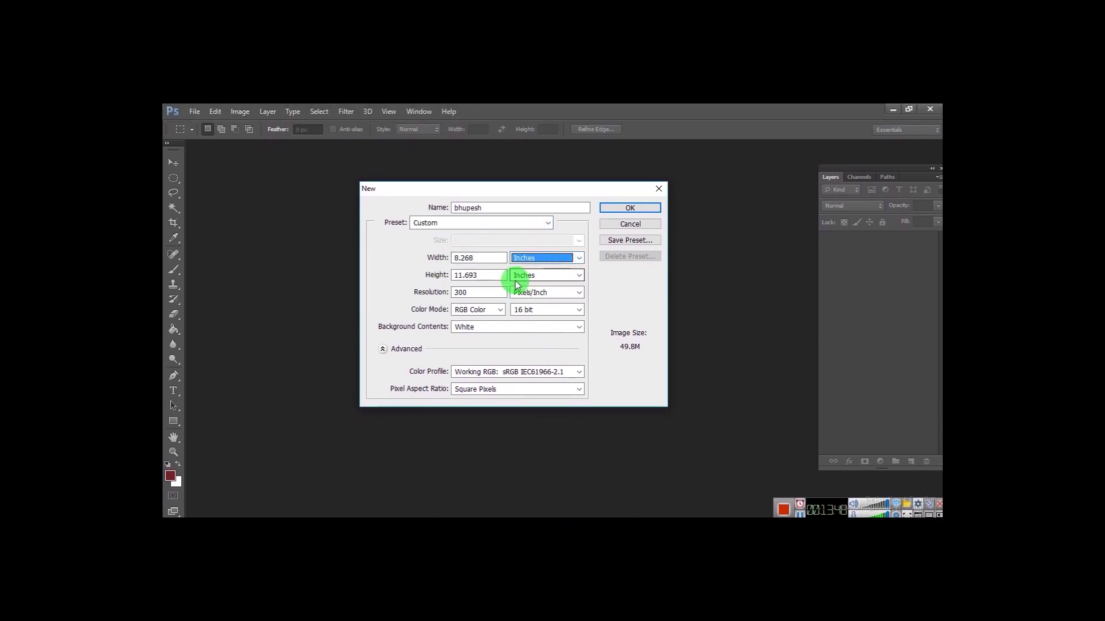
pyautogui.click(431, 266)
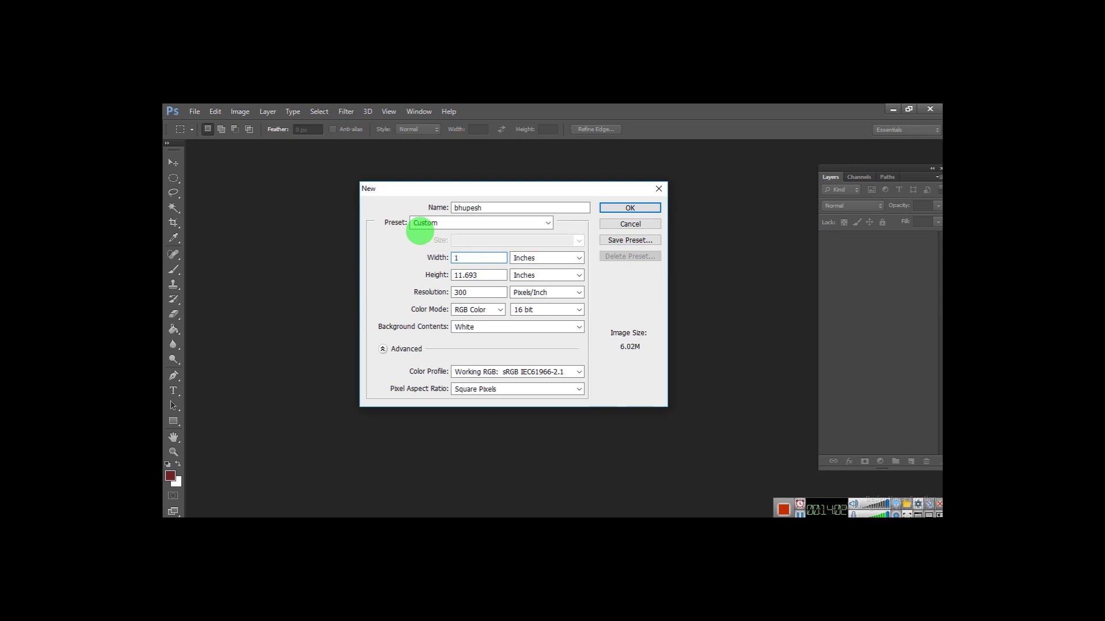
pyautogui.press('Tab')
pyautogui.press('Tab')
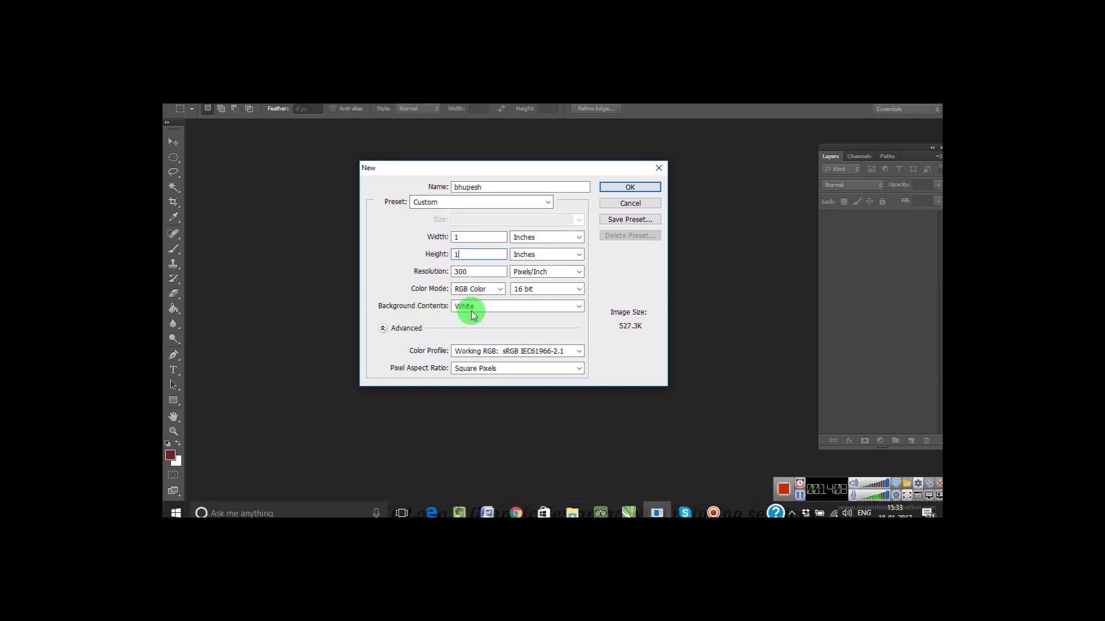
# - Set the background contents to Transparent and create the new document
pyautogui.click(498, 312)
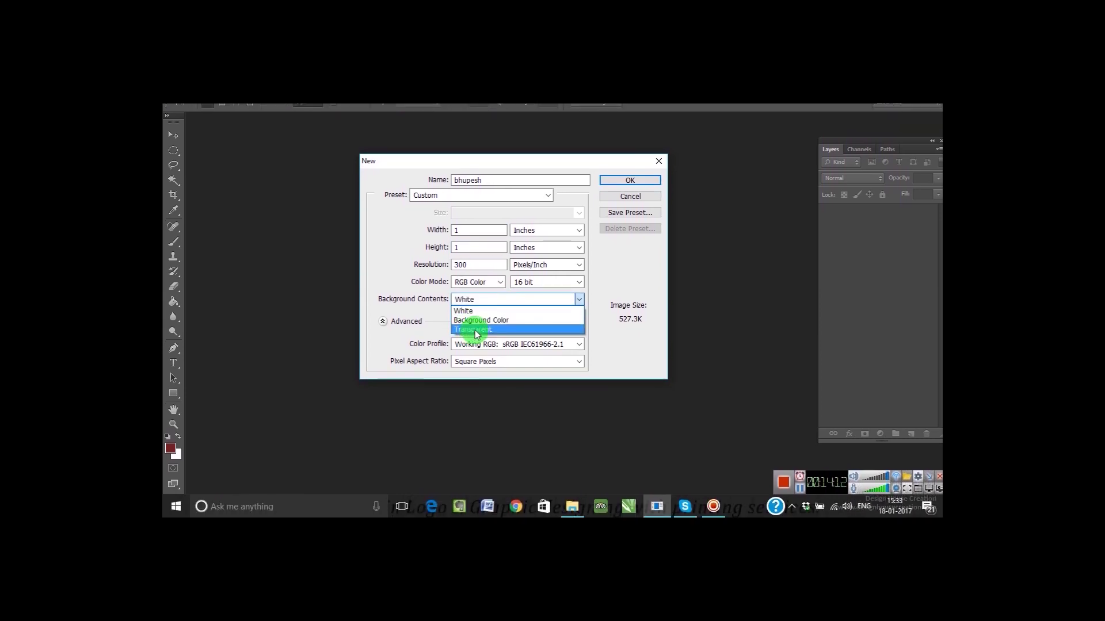
pyautogui.click(474, 331)
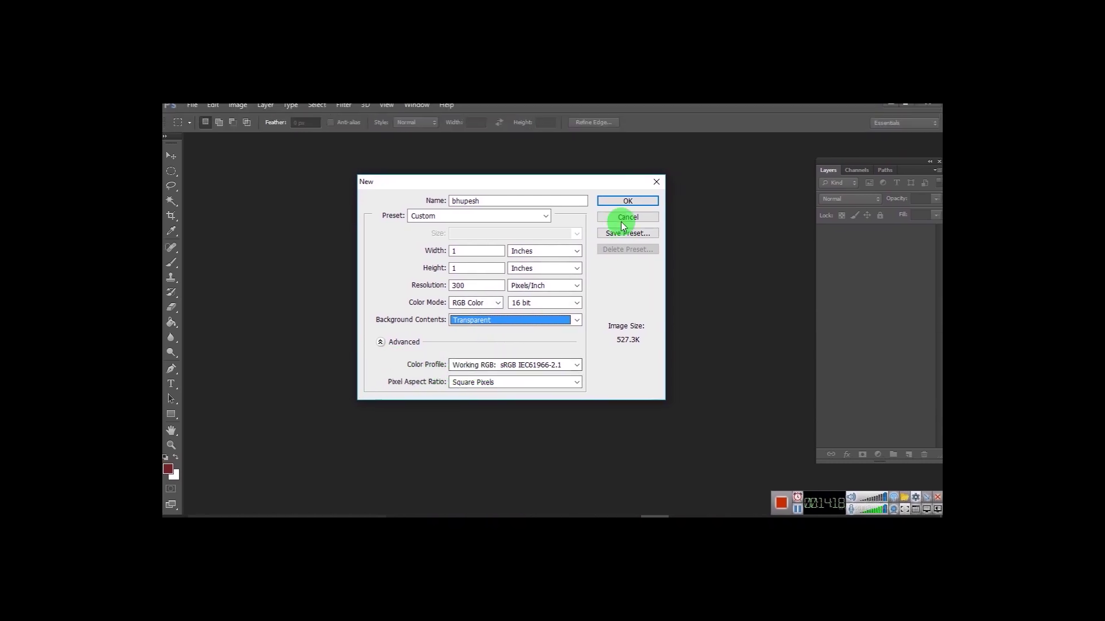
pyautogui.click(627, 210)
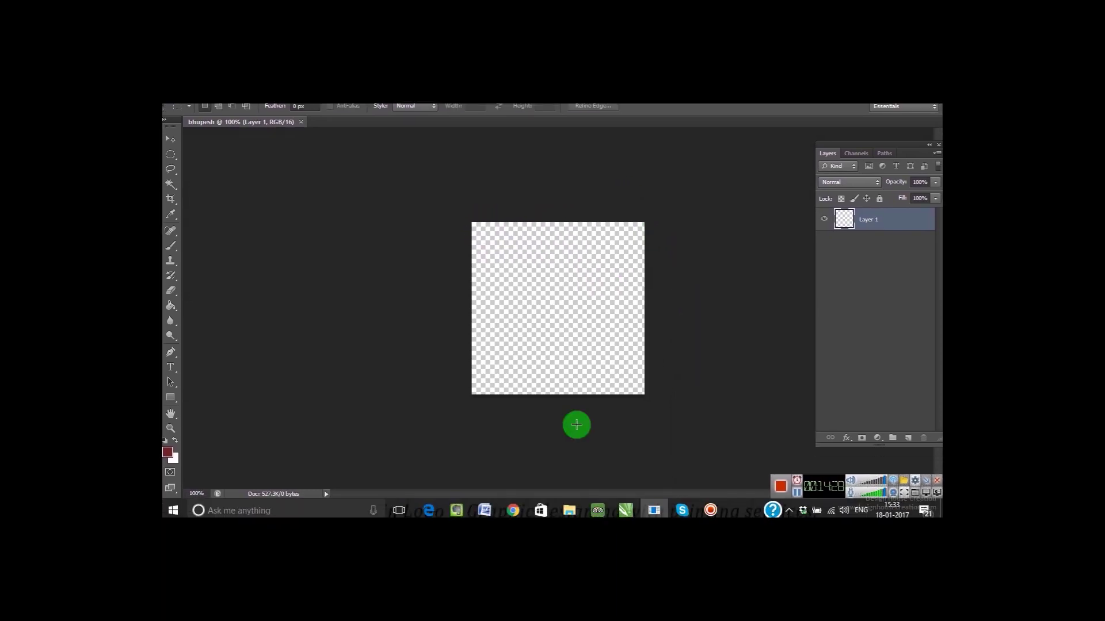
# - Fill the transparent canvas with the dark red foreground color using the Paint Bucket, then switch to the Move tool
pyautogui.click(173, 304)
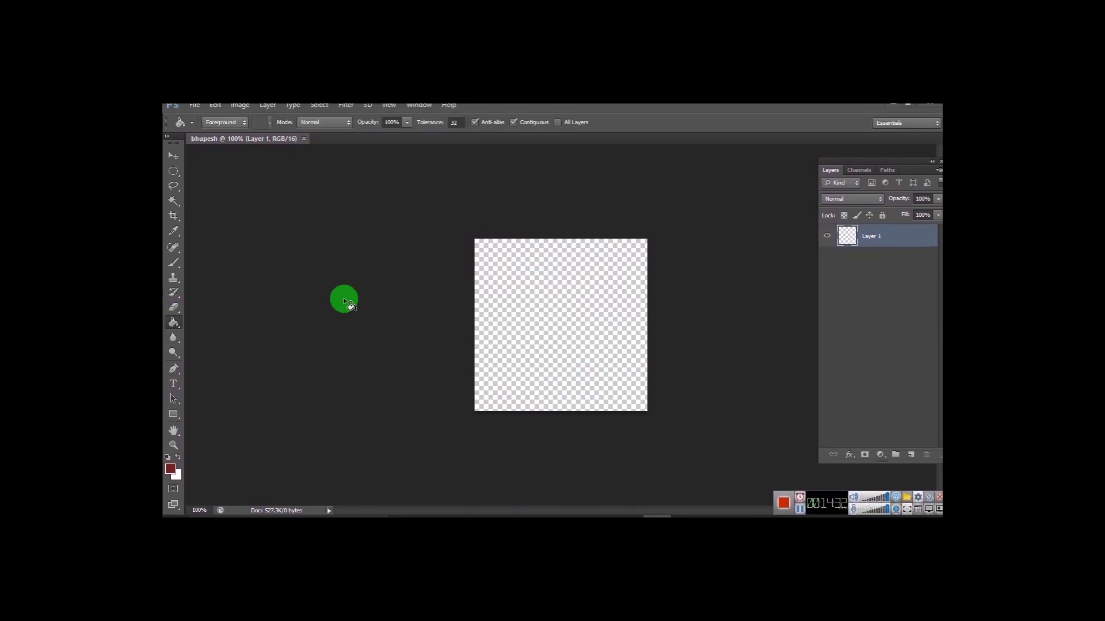
pyautogui.click(496, 291)
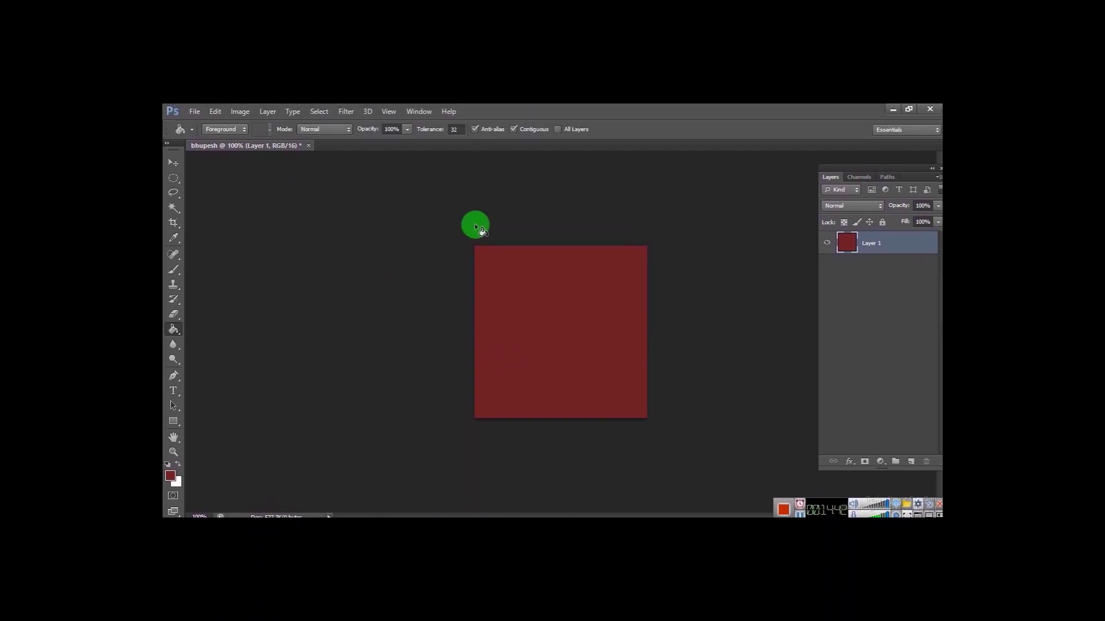
pyautogui.click(172, 159)
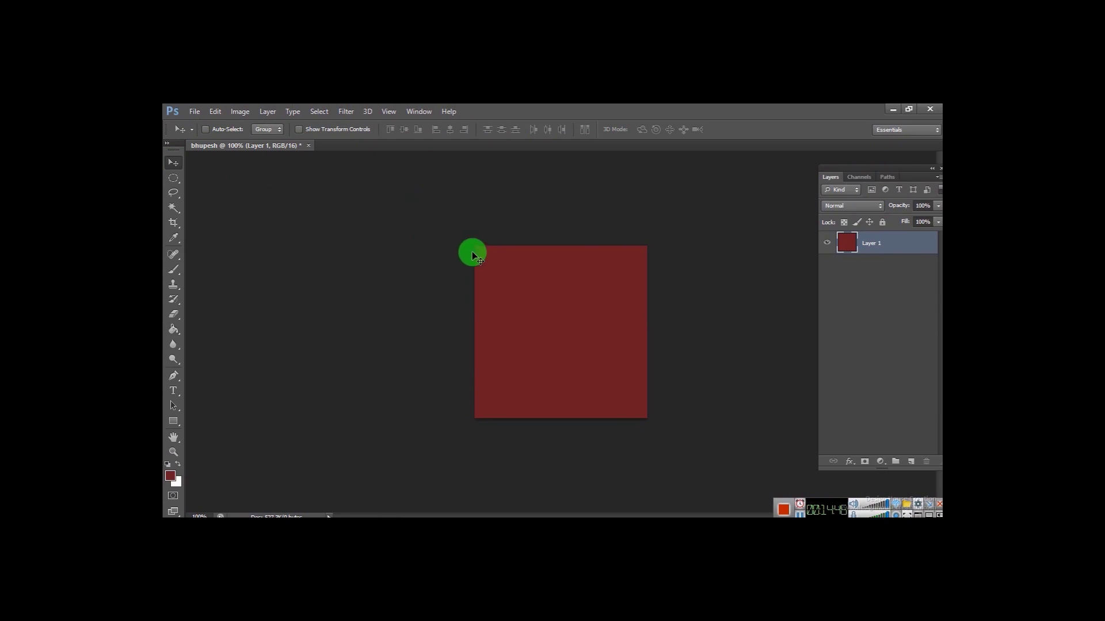
# - Zoom in on the filled canvas to examine its individual pixels and zoom back out to the whole square
pyautogui.scroll(4, 516, 252)
pyautogui.scroll(6, 461, 170)
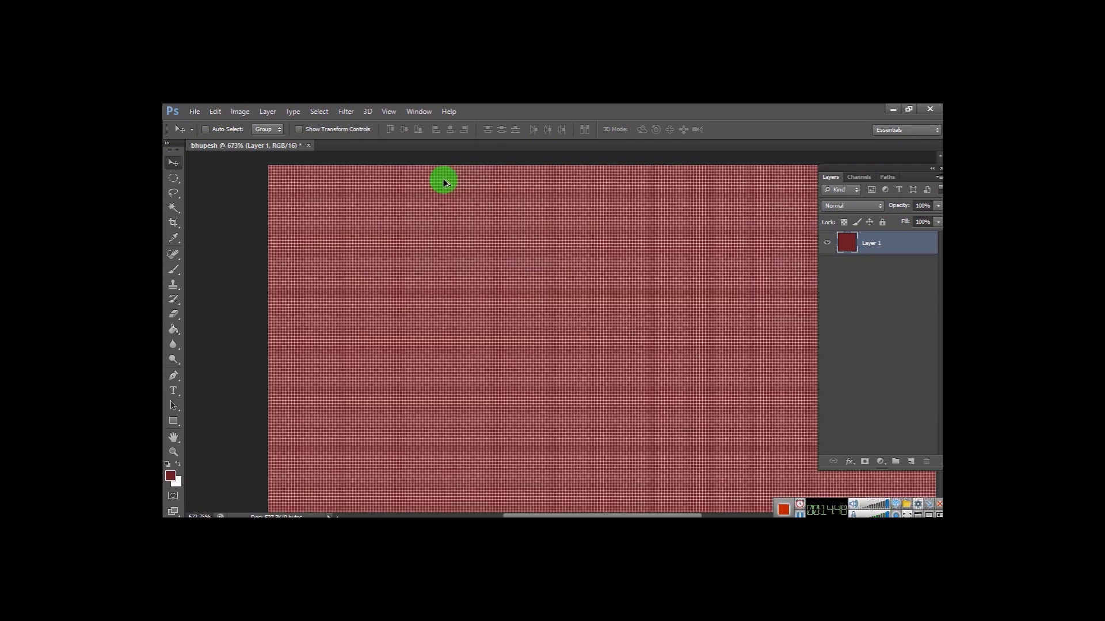
pyautogui.moveTo(418, 207); pyautogui.dragTo(568, 280)
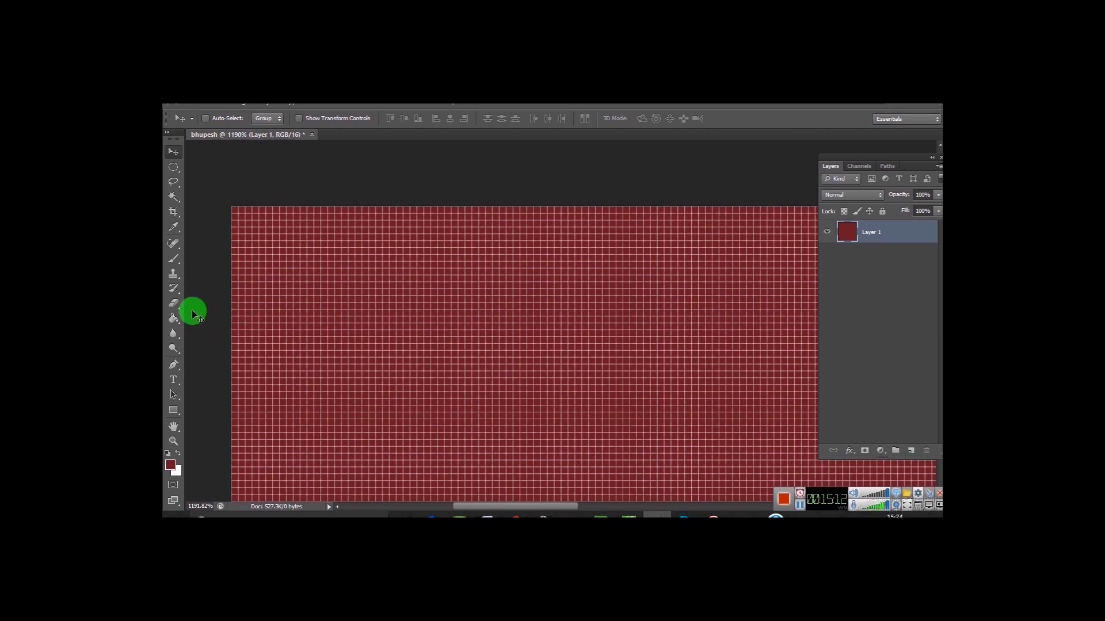
pyautogui.scroll(-3, 251, 262)
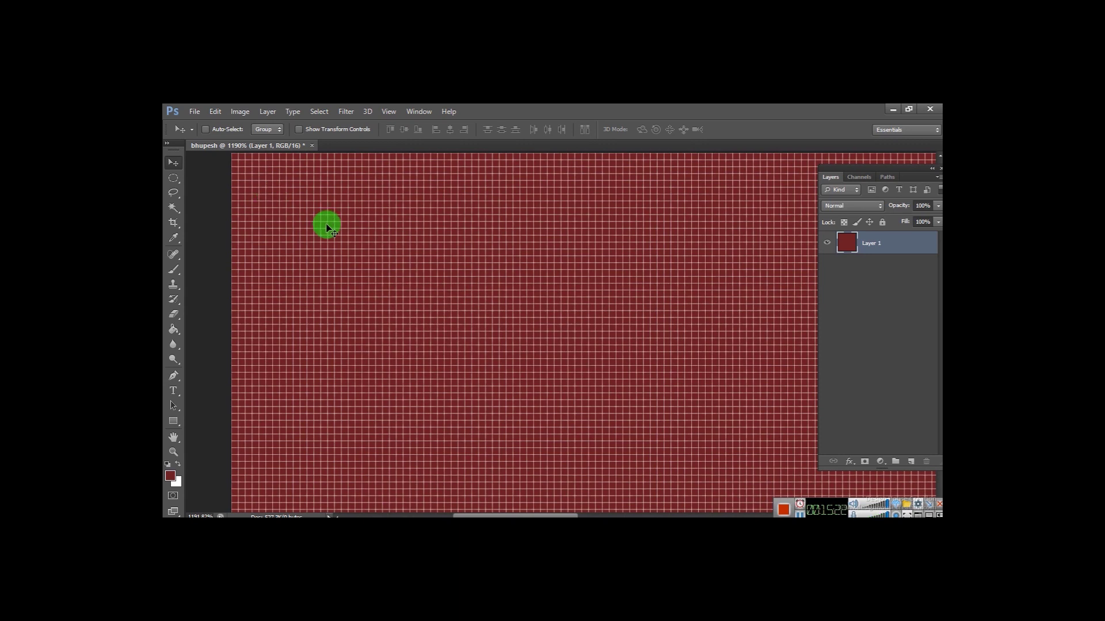
pyautogui.scroll(-7, 330, 236)
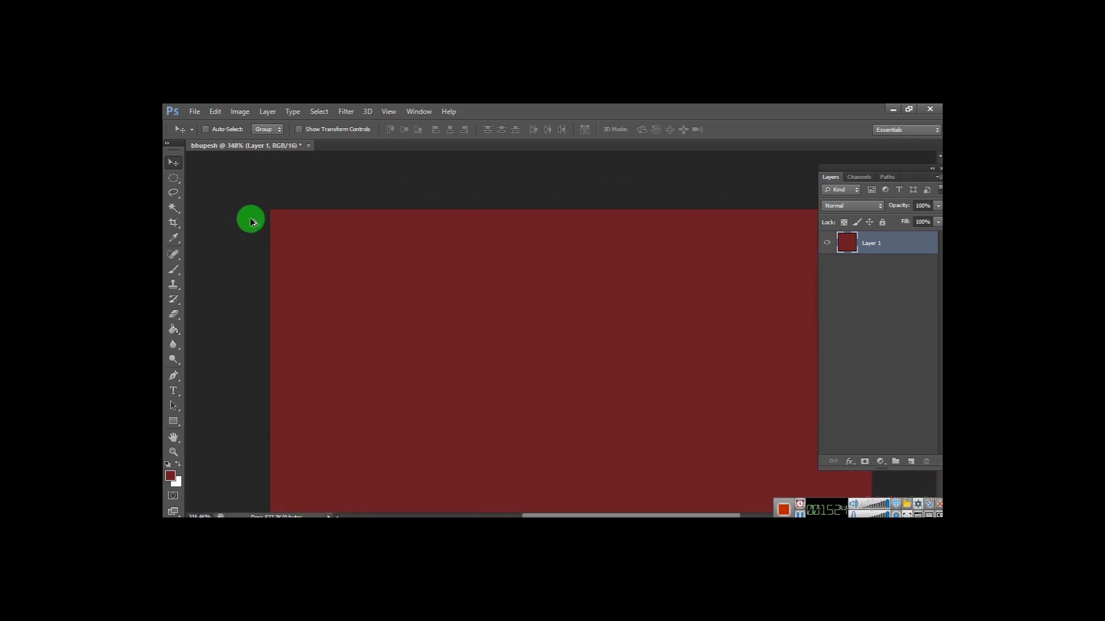
pyautogui.scroll(-4, 250, 217)
pyautogui.scroll(2, 449, 294)
pyautogui.scroll(-1, 502, 285)
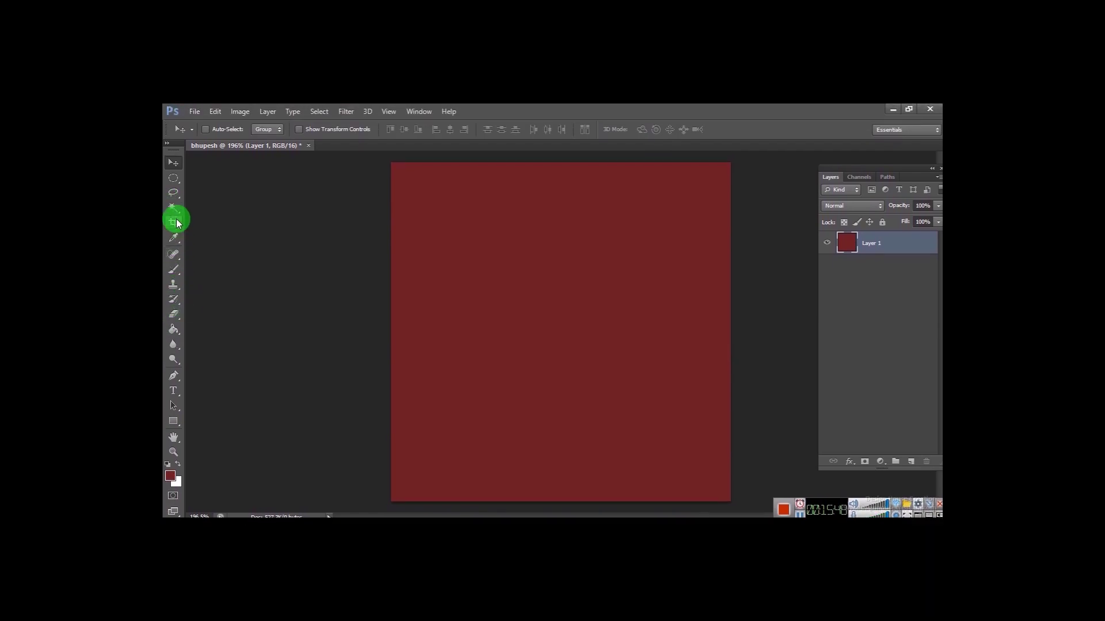
# - Switch the marquee tool to Rectangular and draw a rectangle shape about 96 by 71 px in the canvas's upper left area
pyautogui.click(172, 182)
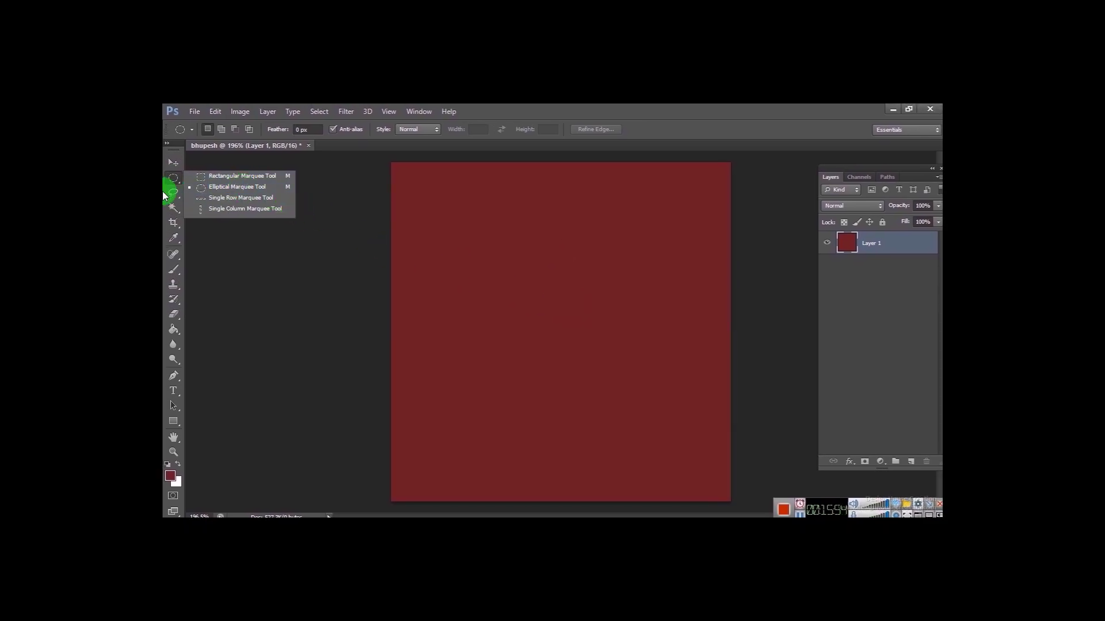
pyautogui.click(216, 175)
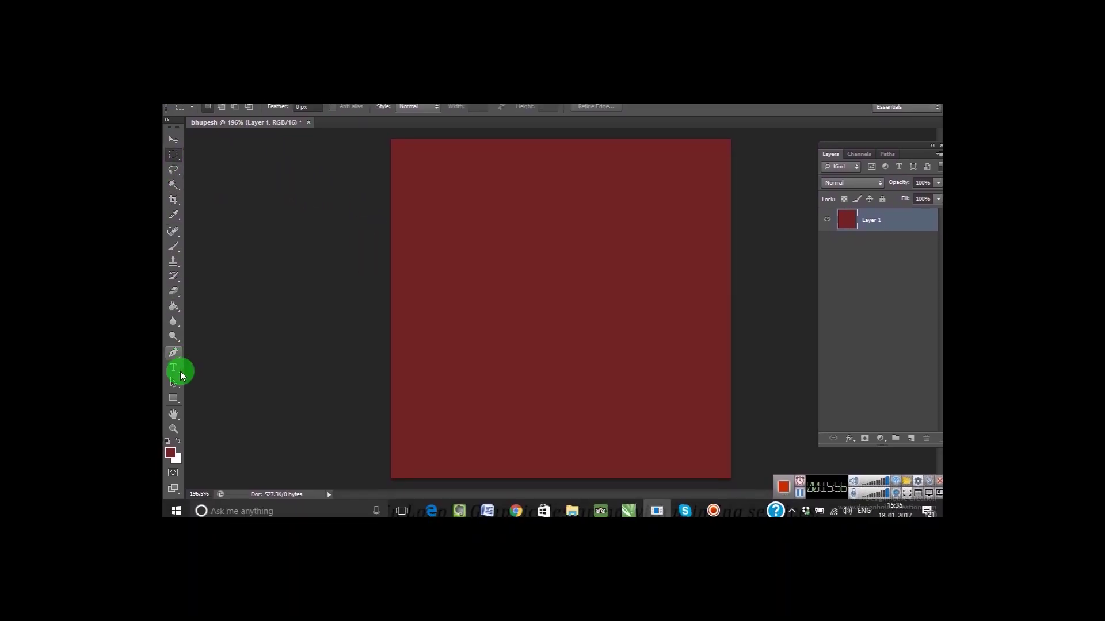
pyautogui.click(182, 408)
pyautogui.click(214, 393)
pyautogui.moveTo(434, 199); pyautogui.dragTo(543, 280)
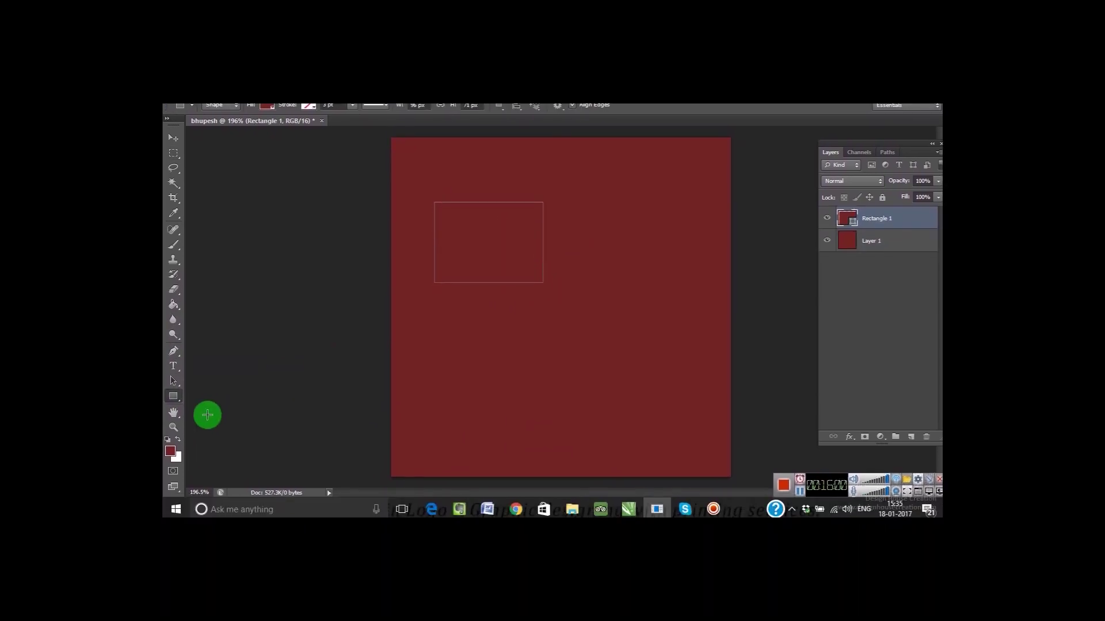
# - Set the foreground color to olive 726f25 and draw a second rectangle overlapping the first one's lower right corner
pyautogui.click(169, 448)
pyautogui.click(558, 306)
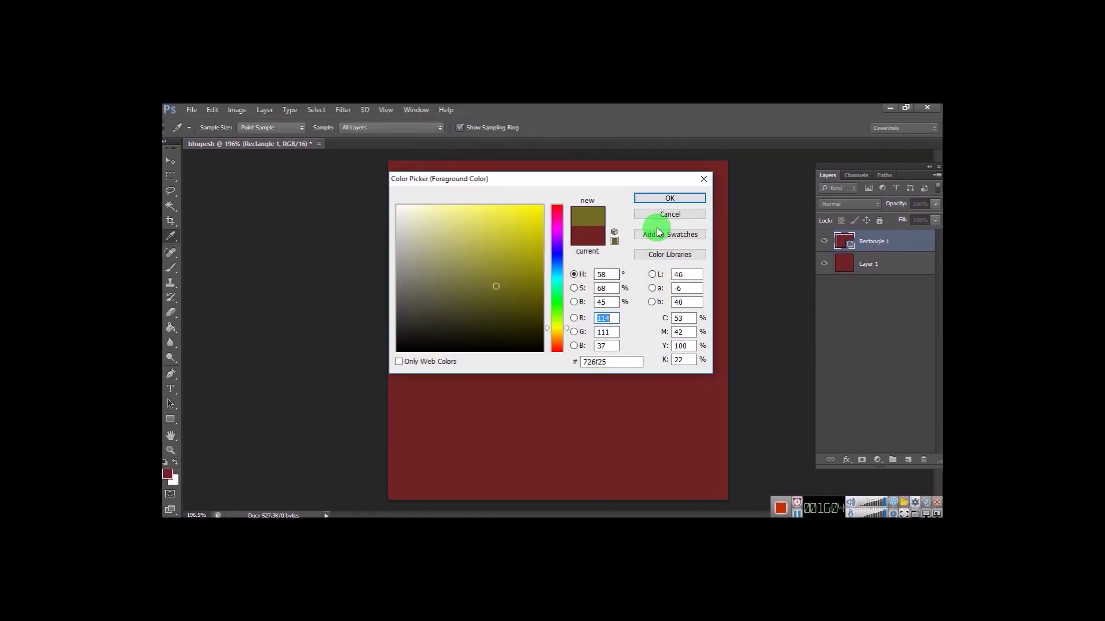
pyautogui.click(670, 183)
pyautogui.moveTo(499, 256); pyautogui.dragTo(599, 348)
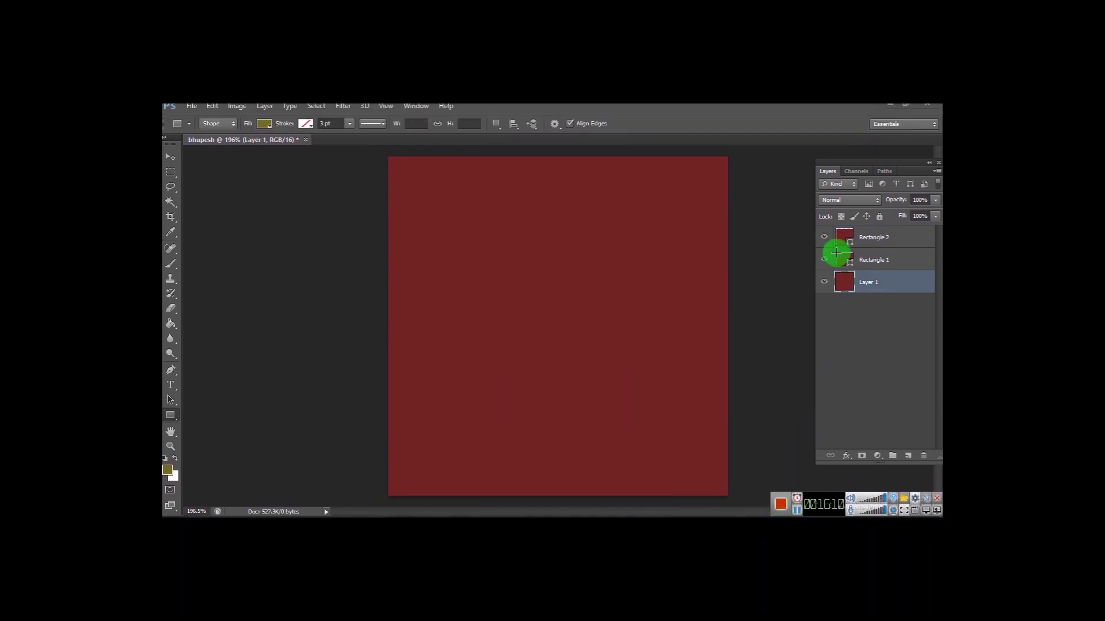
# - Hide Layer 1 and draw two olive rectangles above it, one about 93 by 80 px below the red shapes and one at their upper right
pyautogui.click(824, 291)
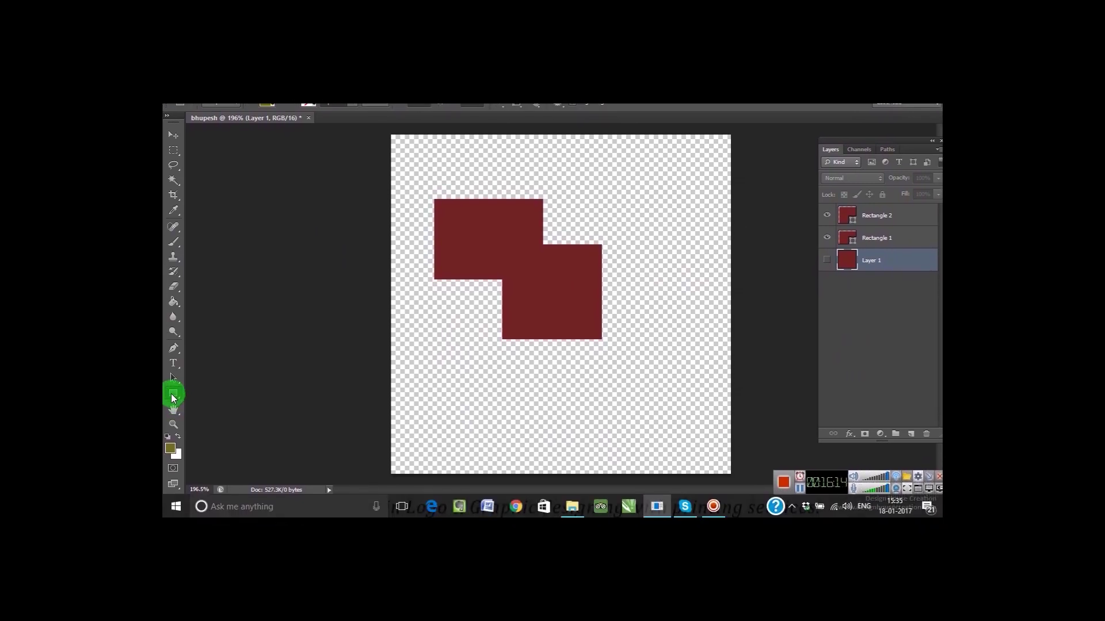
pyautogui.click(173, 393)
pyautogui.moveTo(543, 309); pyautogui.dragTo(645, 399)
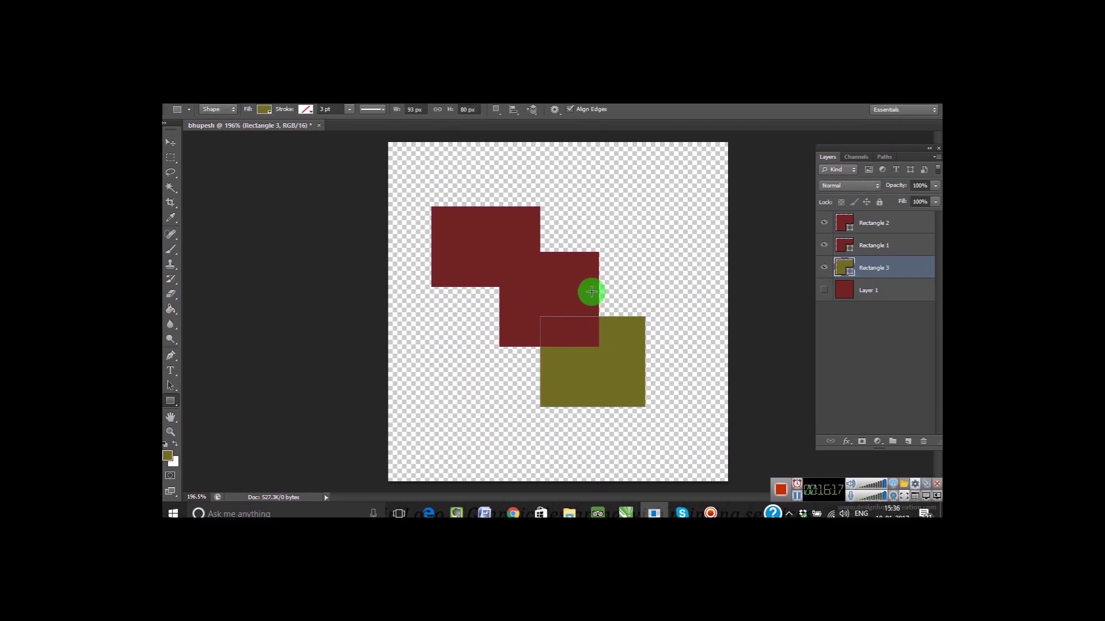
pyautogui.moveTo(575, 221); pyautogui.dragTo(669, 308)
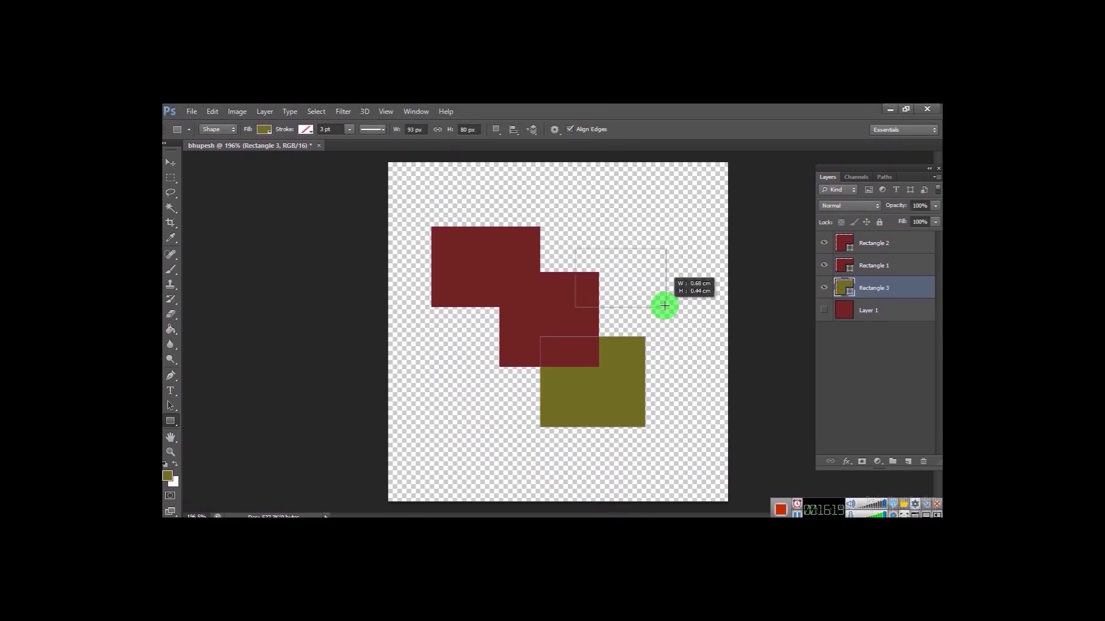
# - Move the upper olive rectangle slightly right and up, and hide and show its layer
pyautogui.click(170, 164)
pyautogui.moveTo(639, 257); pyautogui.dragTo(606, 257)
pyautogui.moveTo(503, 241); pyautogui.dragTo(553, 230)
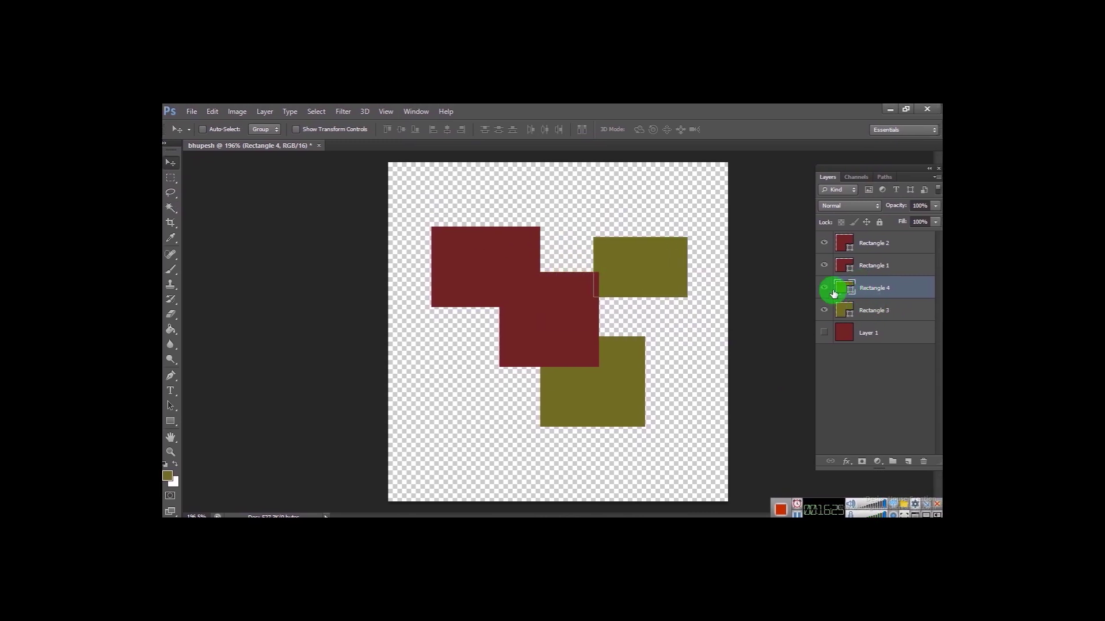
pyautogui.click(826, 290)
pyautogui.click(826, 290)
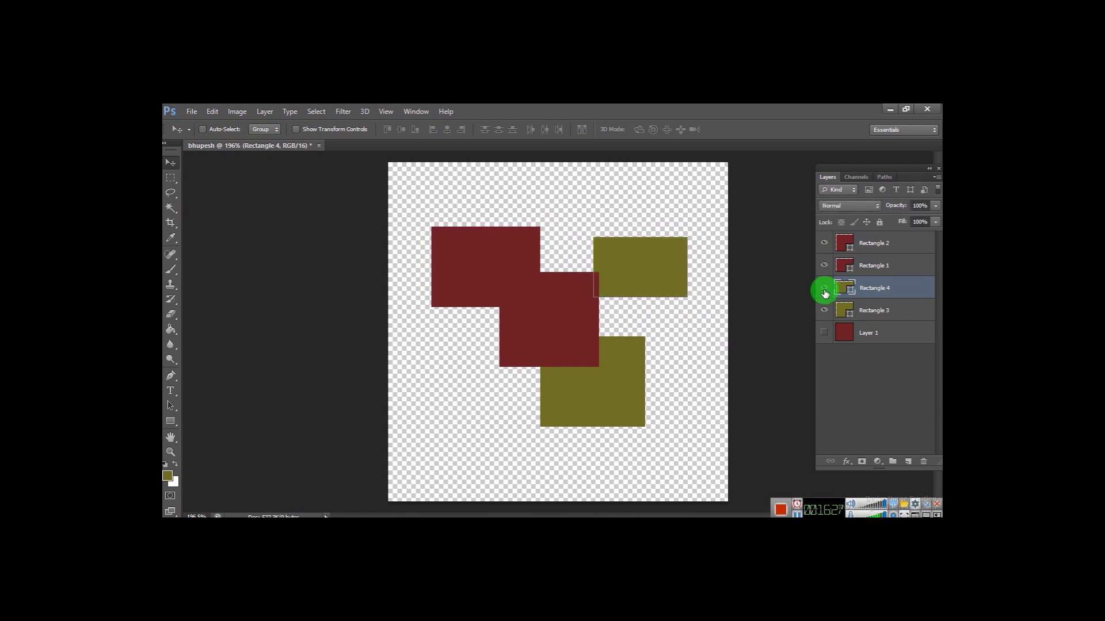
# - Hide and show the four rectangle layers one by one to compare what each contributes to the canvas
pyautogui.click(823, 311)
pyautogui.click(823, 311)
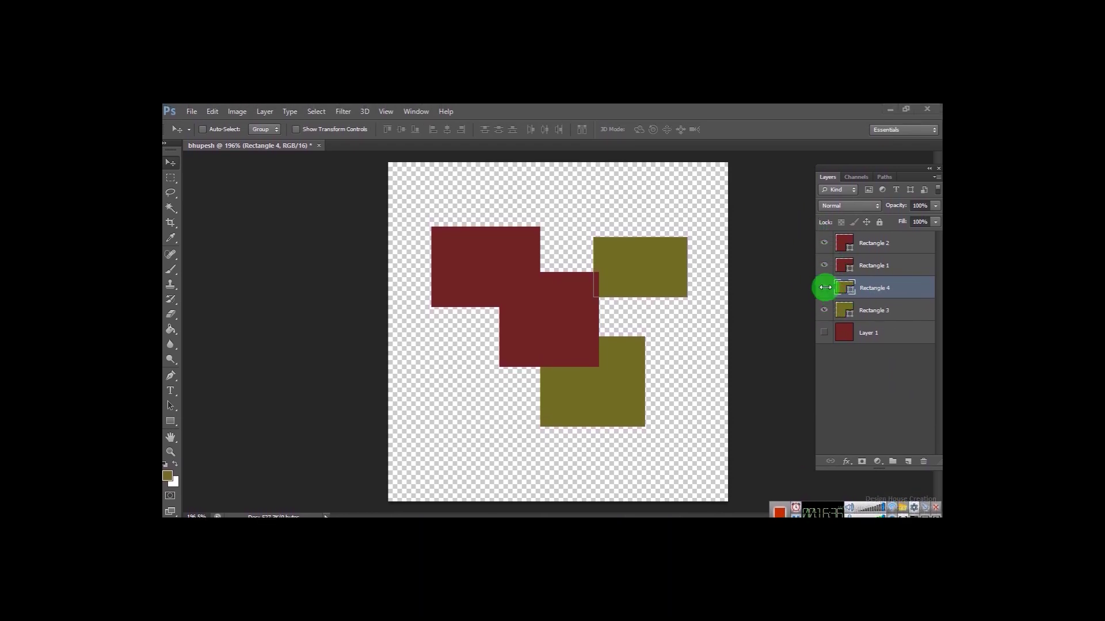
pyautogui.click(822, 287)
pyautogui.click(823, 265)
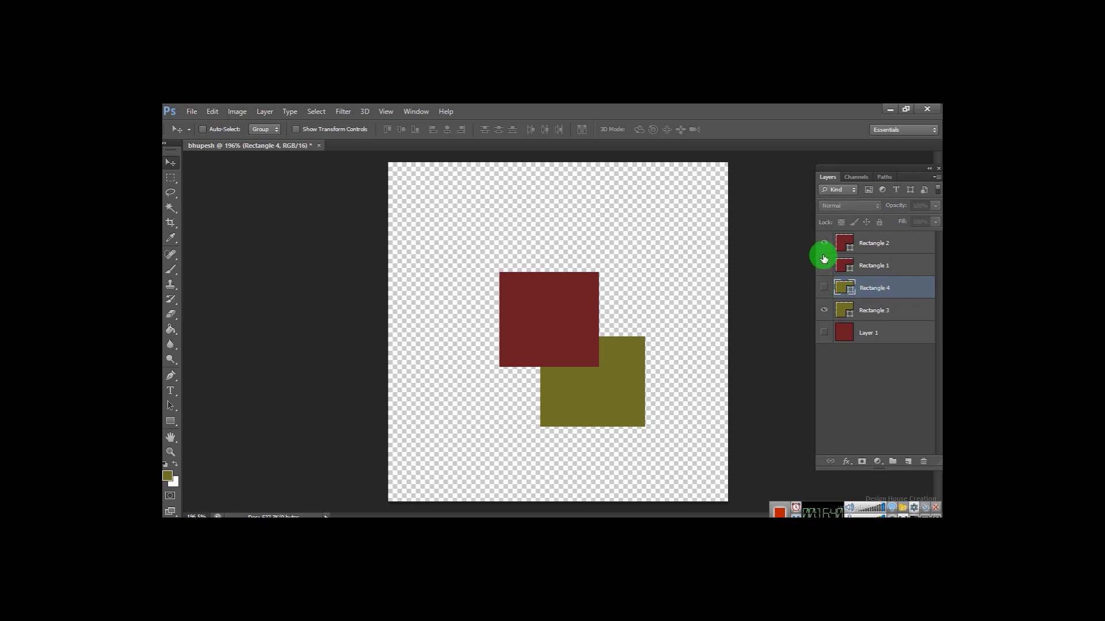
pyautogui.click(823, 246)
pyautogui.click(822, 242)
pyautogui.click(823, 266)
pyautogui.click(824, 289)
pyautogui.click(823, 310)
pyautogui.click(824, 310)
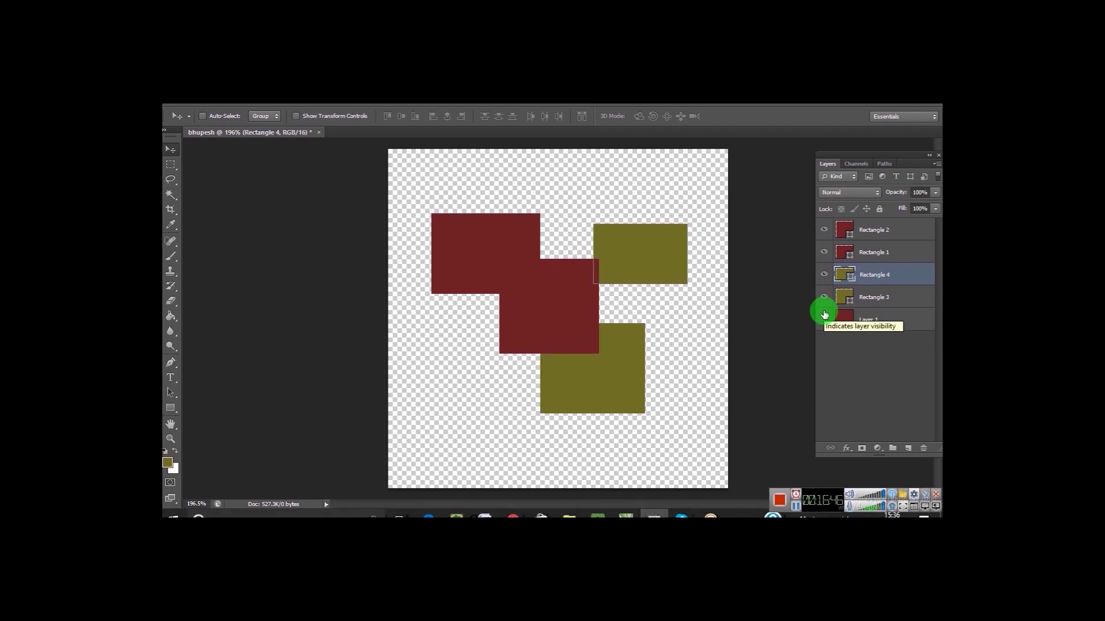
pyautogui.click(823, 315)
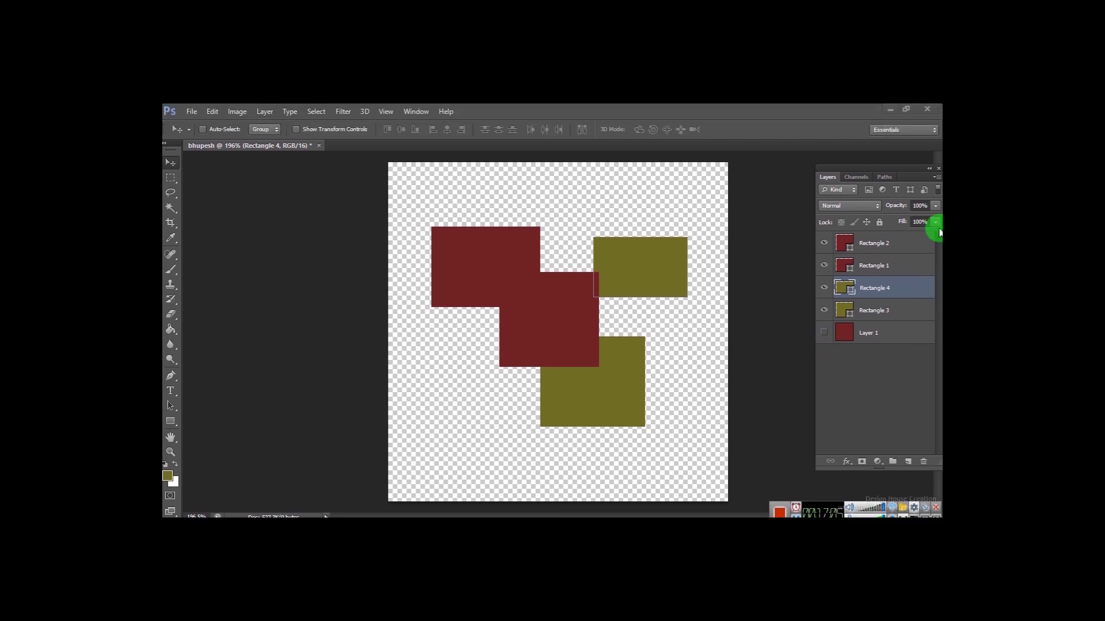
# - Open the image Snapshot - 1 from the Pictures folder
pyautogui.click(194, 112)
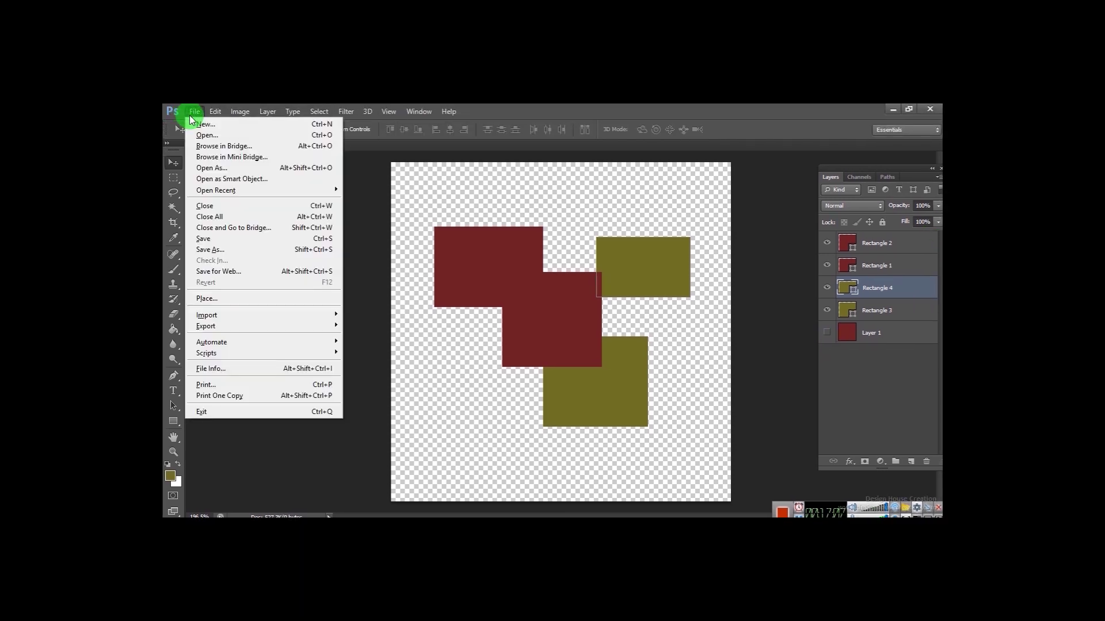
pyautogui.click(230, 137)
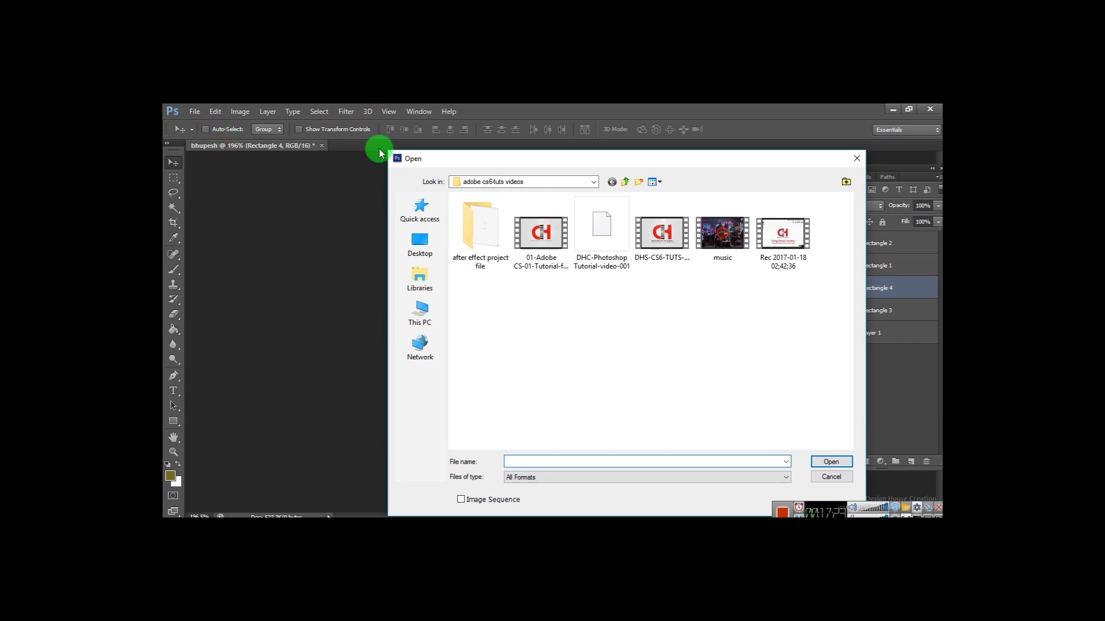
pyautogui.moveTo(590, 159); pyautogui.dragTo(530, 129)
pyautogui.click(493, 152)
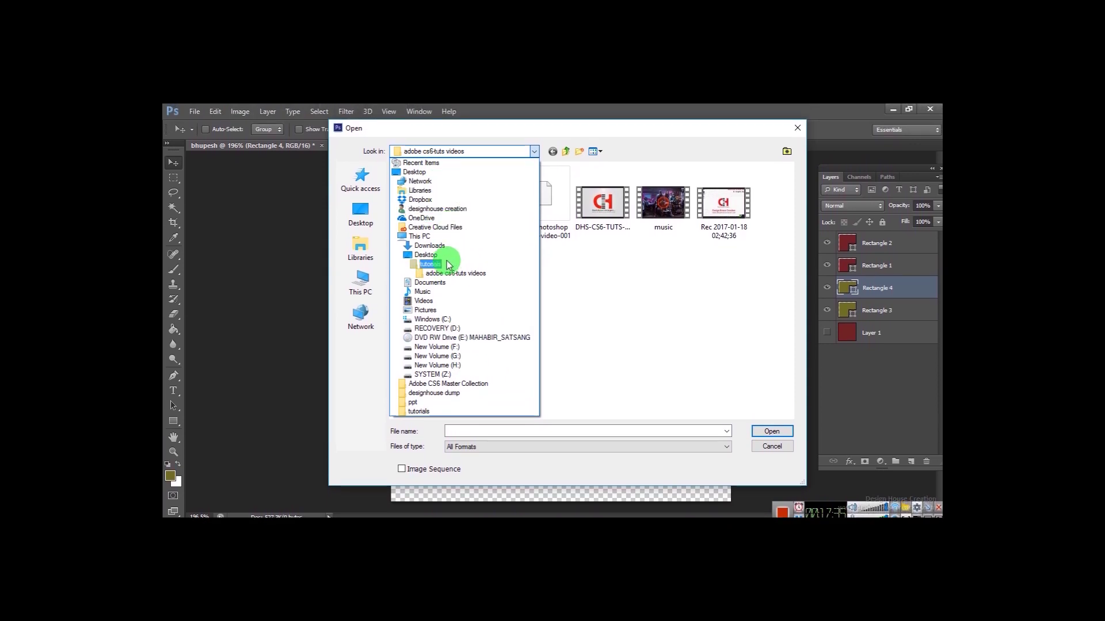
pyautogui.click(443, 311)
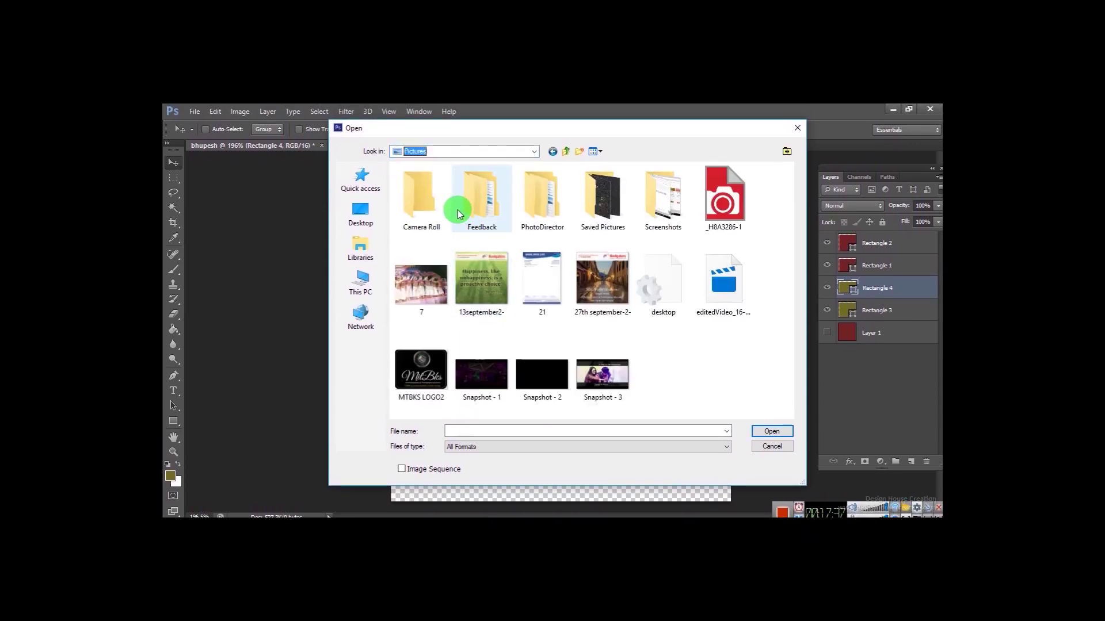
pyautogui.click(493, 372)
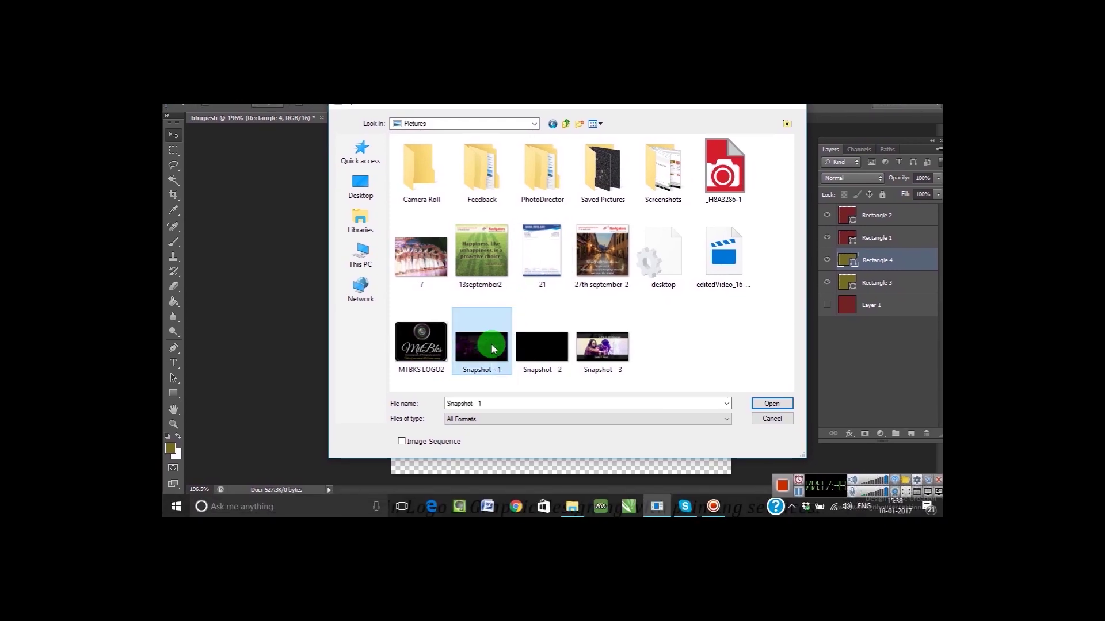
pyautogui.doubleClick(493, 348)
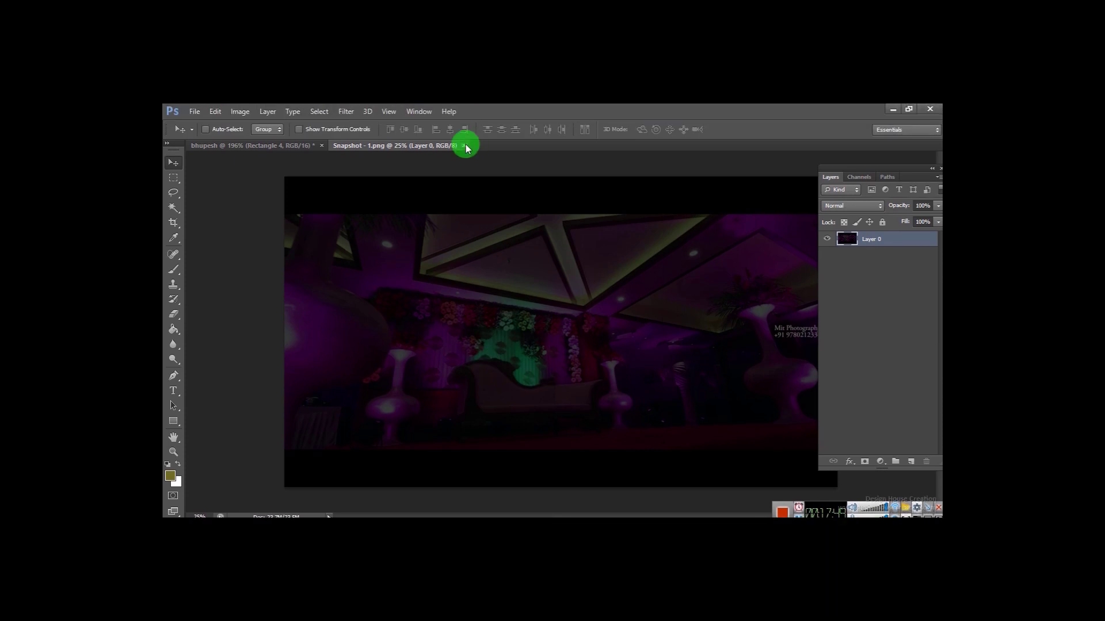
# - Close both the Snapshot - 1 image and the rectangles document, discarding the document's changes
pyautogui.click(464, 117)
pyautogui.click(321, 146)
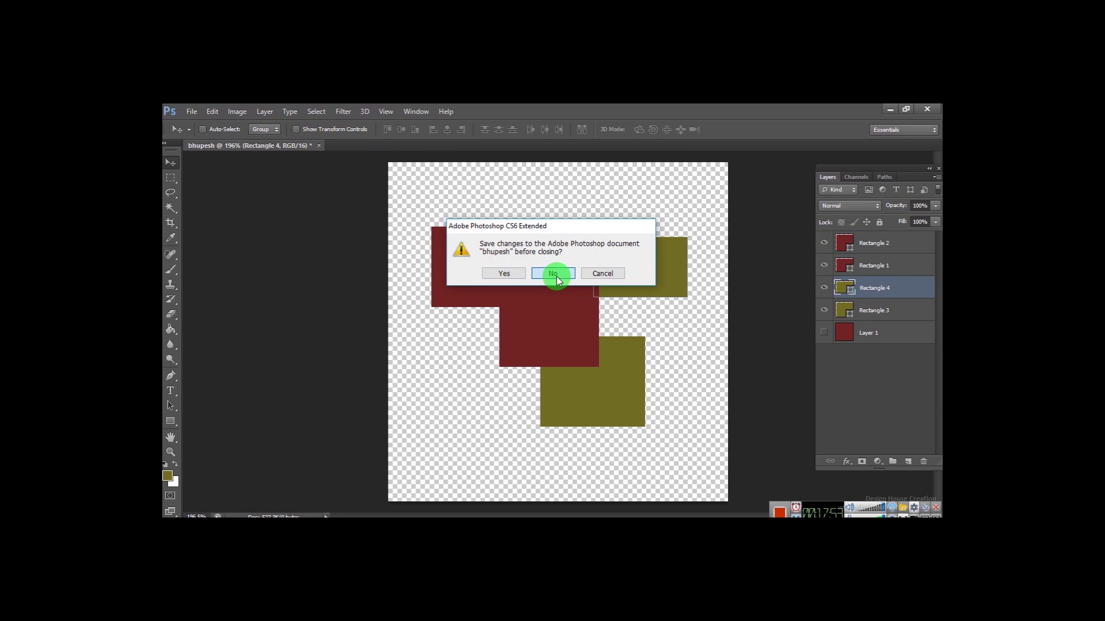
pyautogui.click(553, 274)
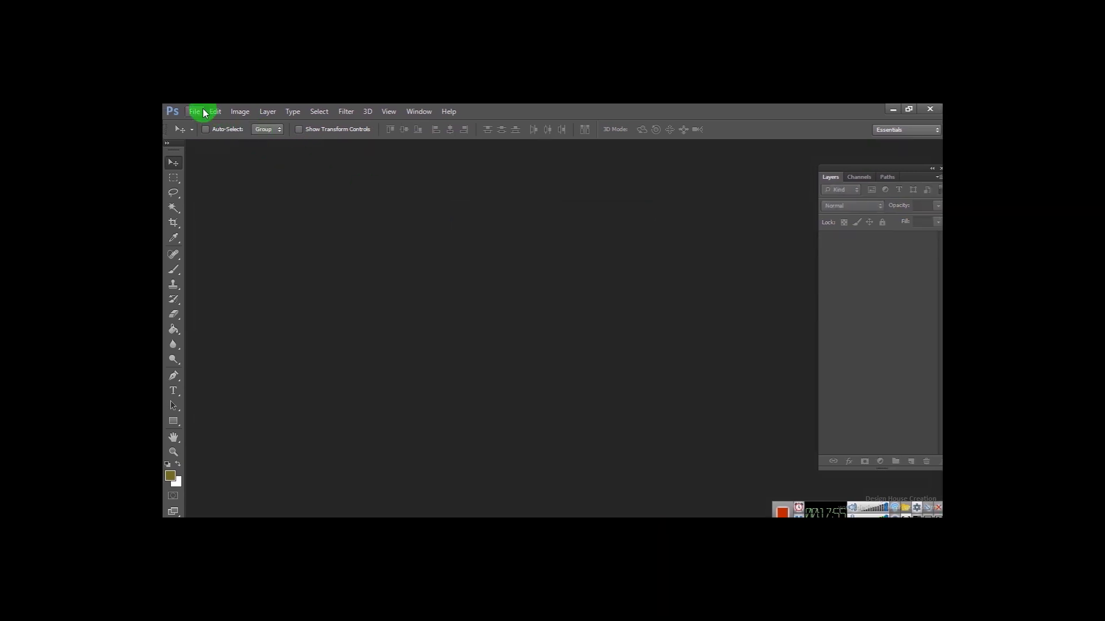
# - Show Mini Bridge and launch Bridge from it to browse files
pyautogui.click(196, 112)
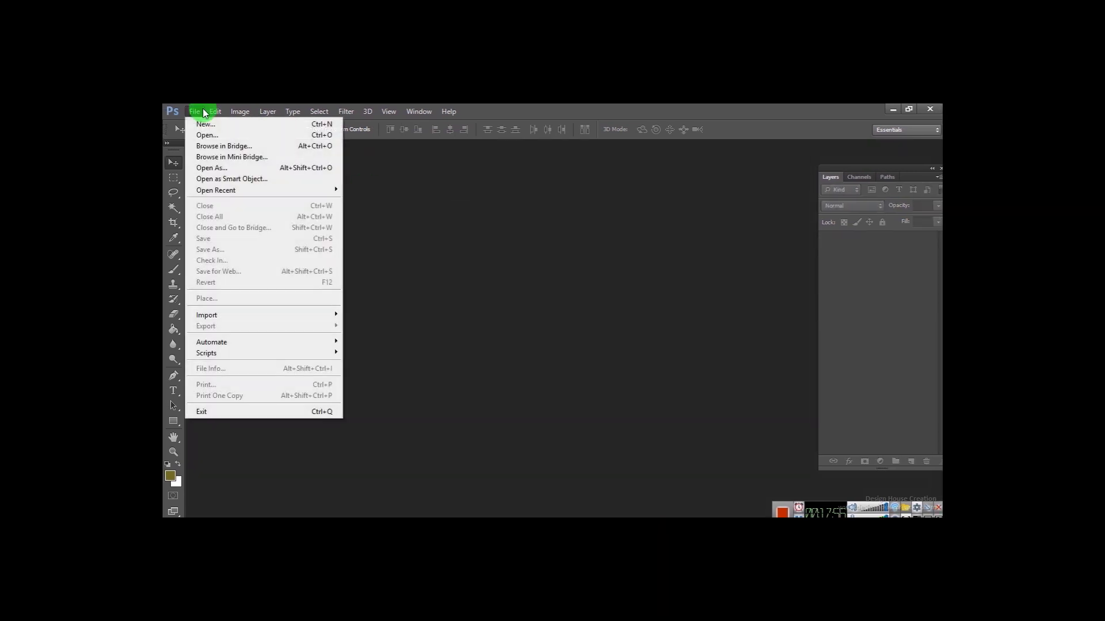
pyautogui.click(230, 156)
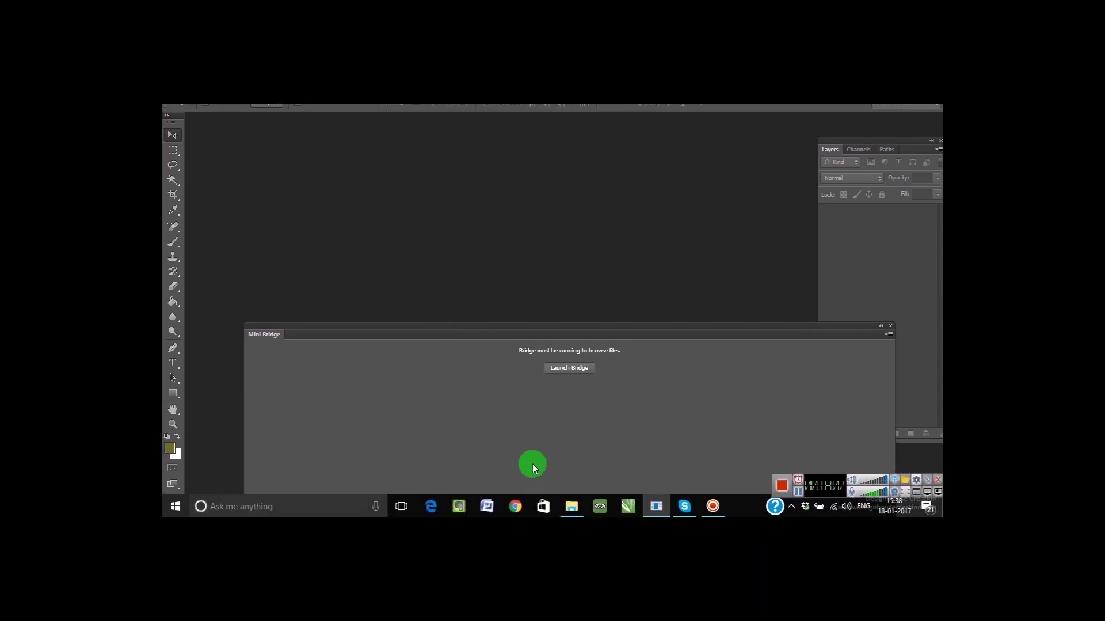
pyautogui.click(558, 373)
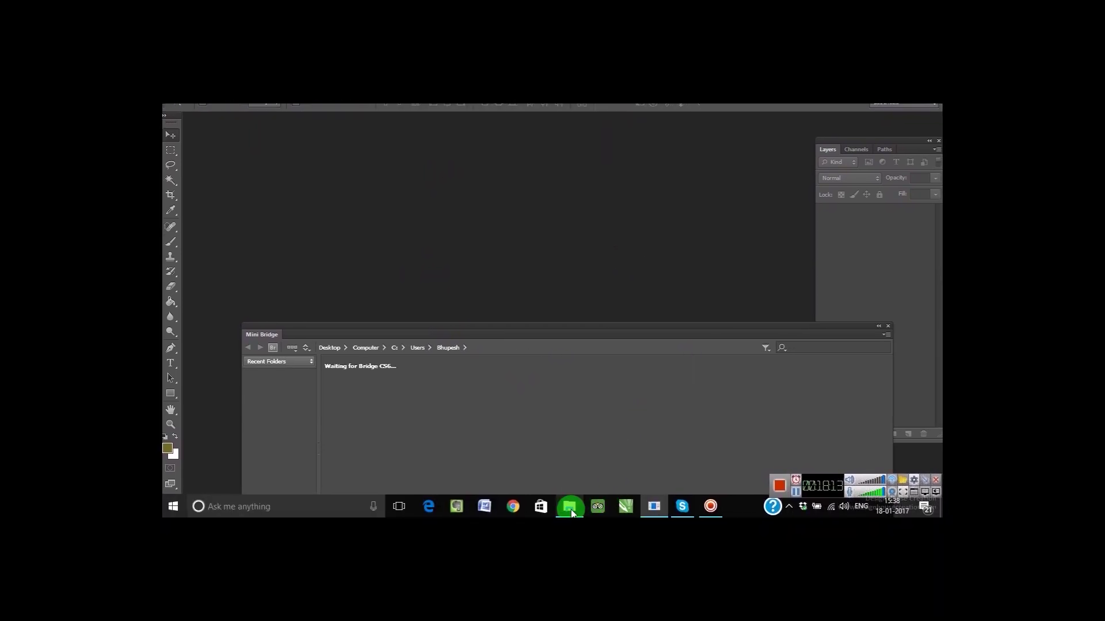
# - Switch to File Explorer and bring Snapshot - 1 from the Pictures folder into Photoshop's empty workspace
pyautogui.click(570, 508)
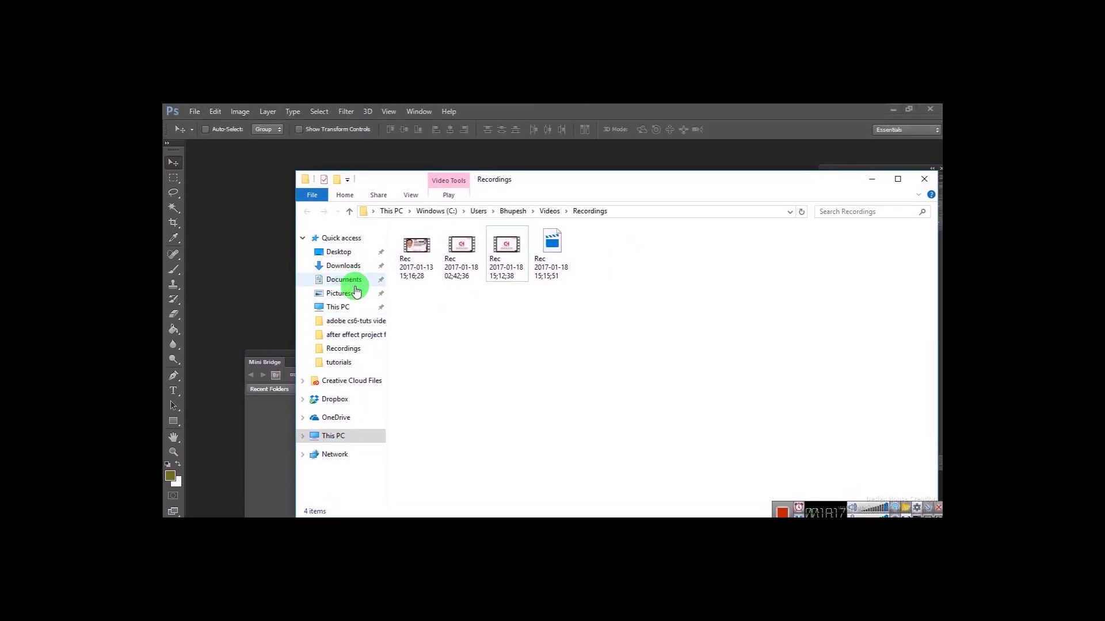
pyautogui.click(356, 292)
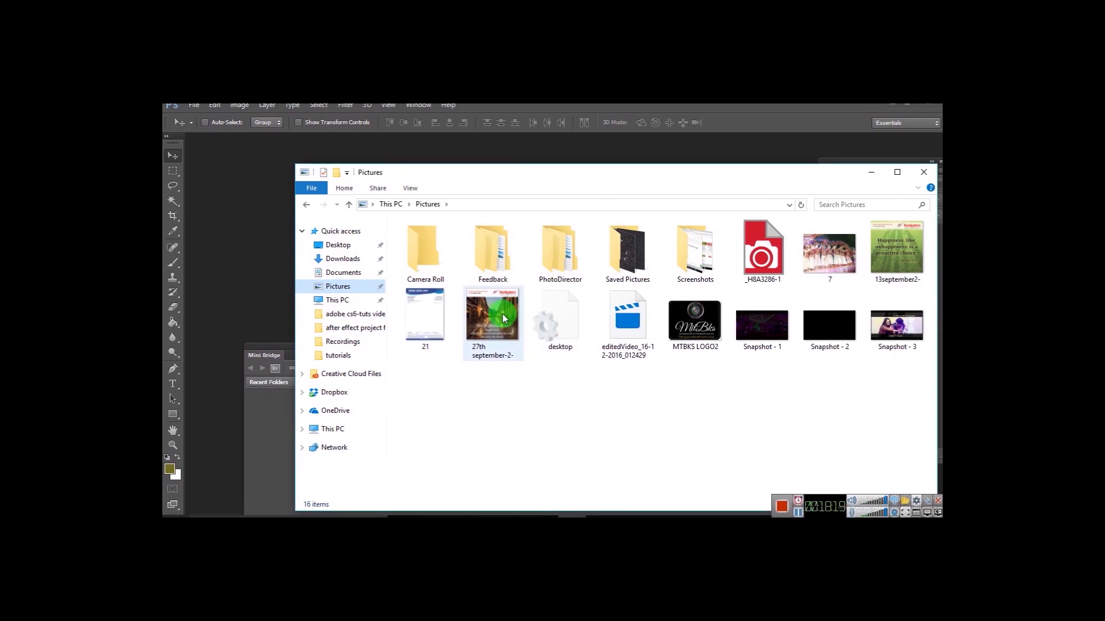
pyautogui.moveTo(724, 314); pyautogui.dragTo(258, 238)
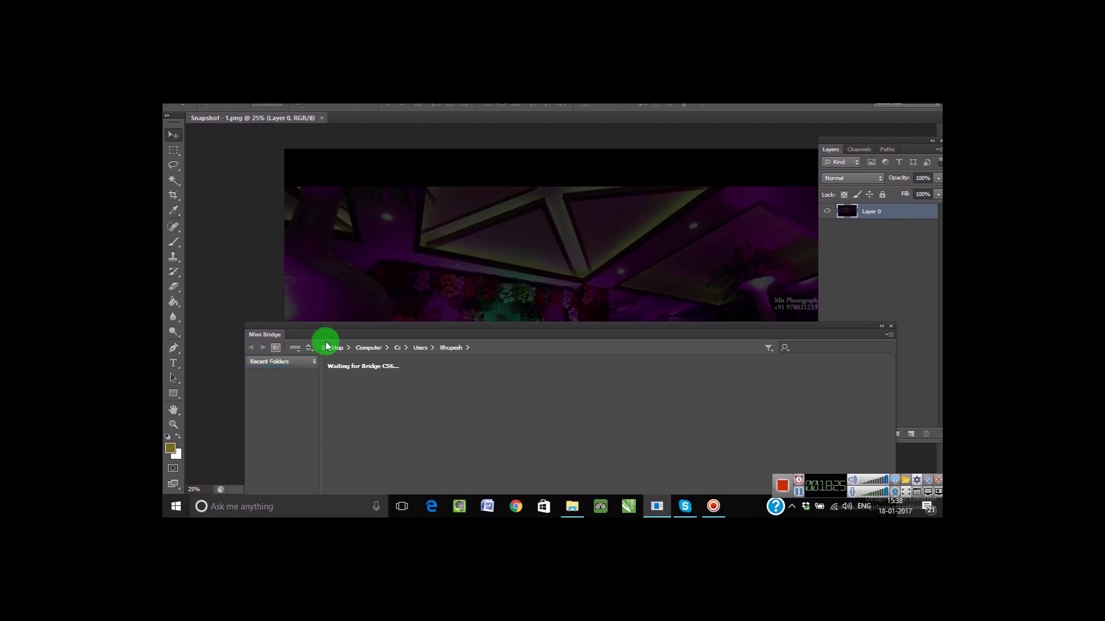
# - Move Mini Bridge up into full view and set its browsing location to Computer
pyautogui.moveTo(357, 338); pyautogui.dragTo(350, 224)
pyautogui.click(243, 269)
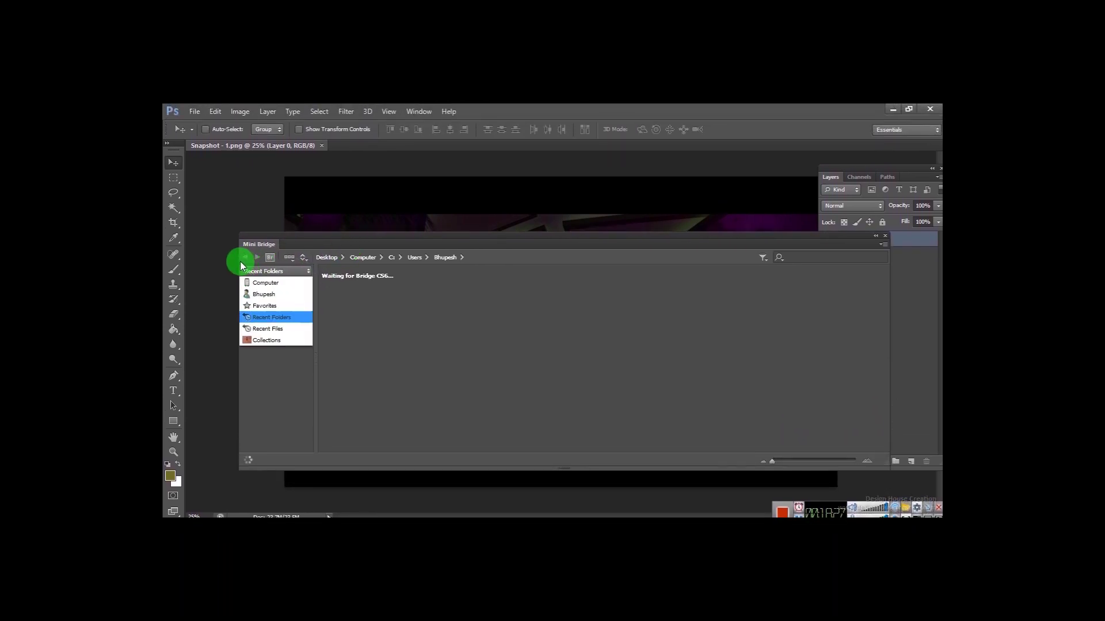
pyautogui.click(285, 287)
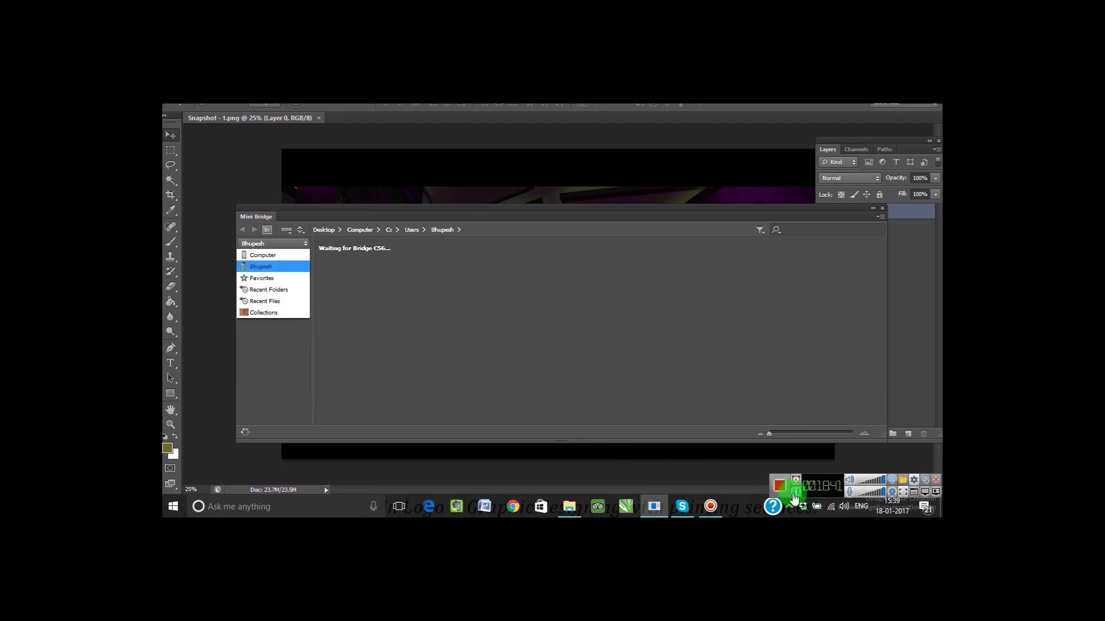
pyautogui.click(272, 283)
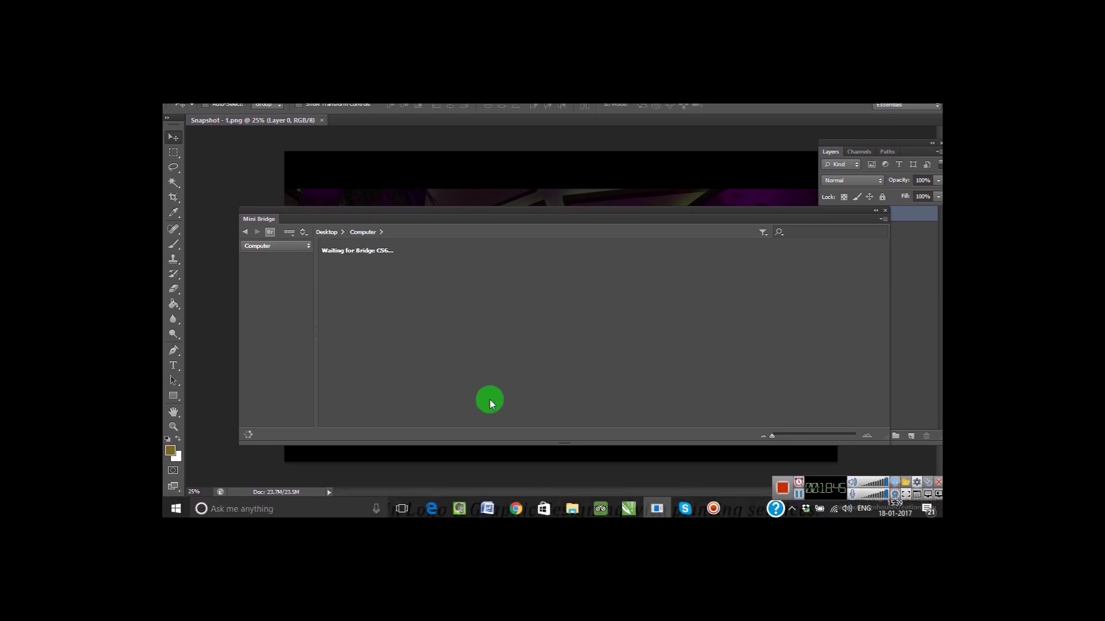
# - Move Mini Bridge down clear of the image and close Snapshot - 1
pyautogui.moveTo(787, 434); pyautogui.dragTo(764, 431)
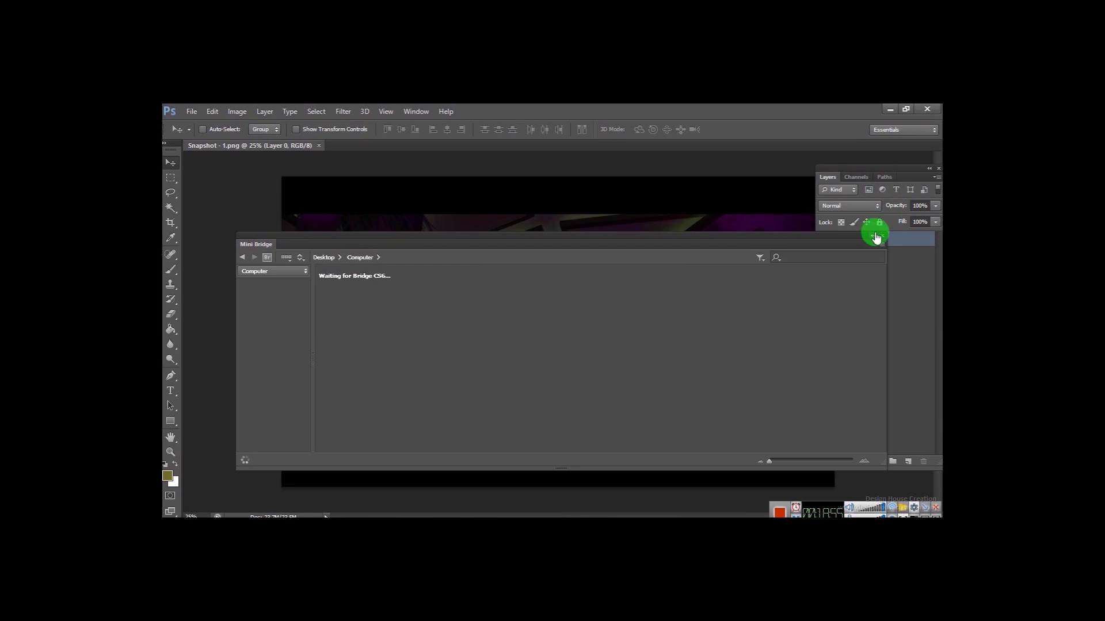
pyautogui.moveTo(805, 238); pyautogui.dragTo(771, 483)
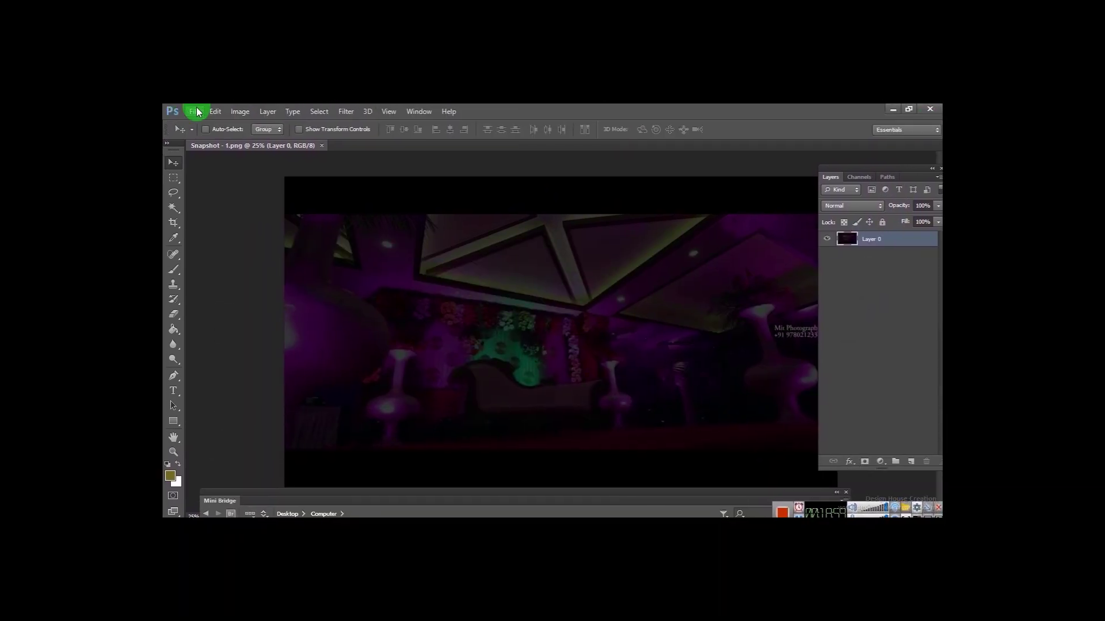
pyautogui.click(195, 111)
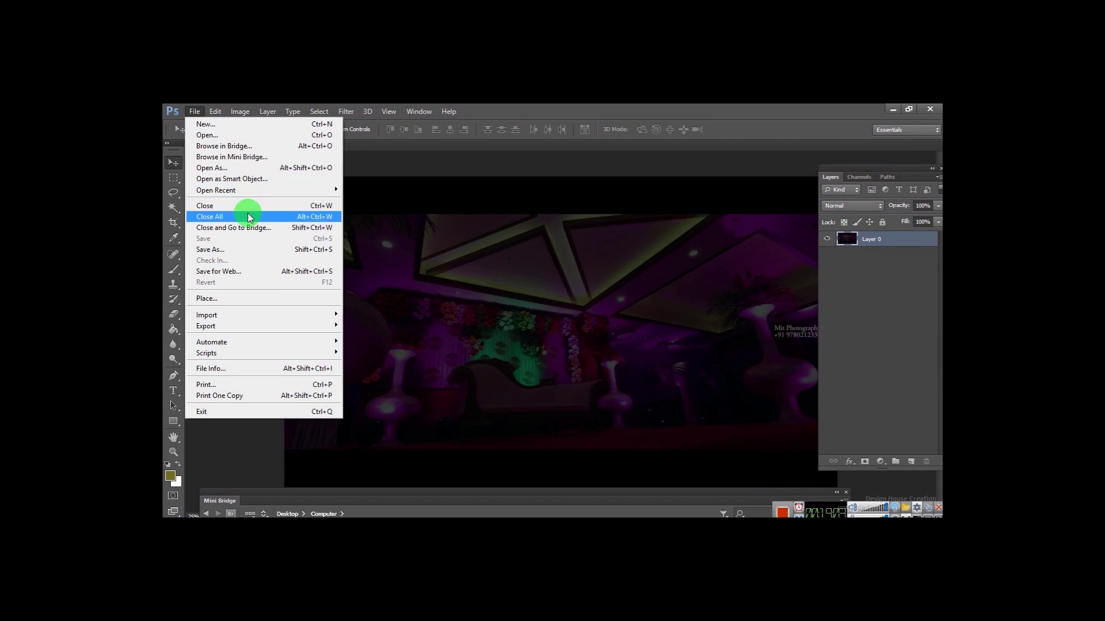
pyautogui.click(325, 210)
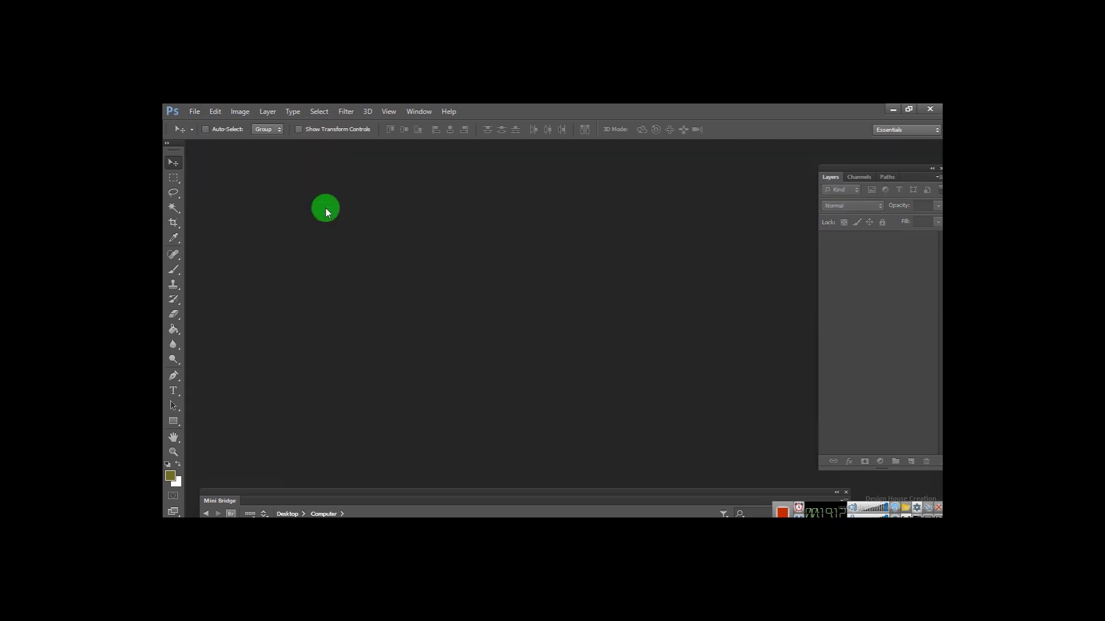
# - Start opening a file and browse from the Pictures folder to the New Volume (G:) drive
pyautogui.click(195, 112)
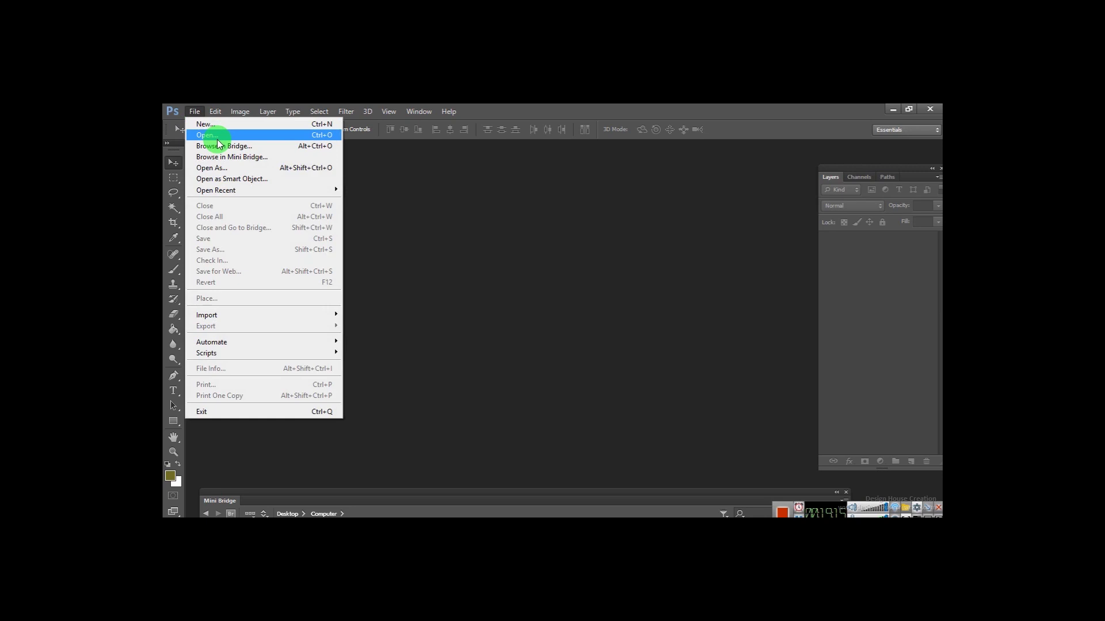
pyautogui.click(217, 137)
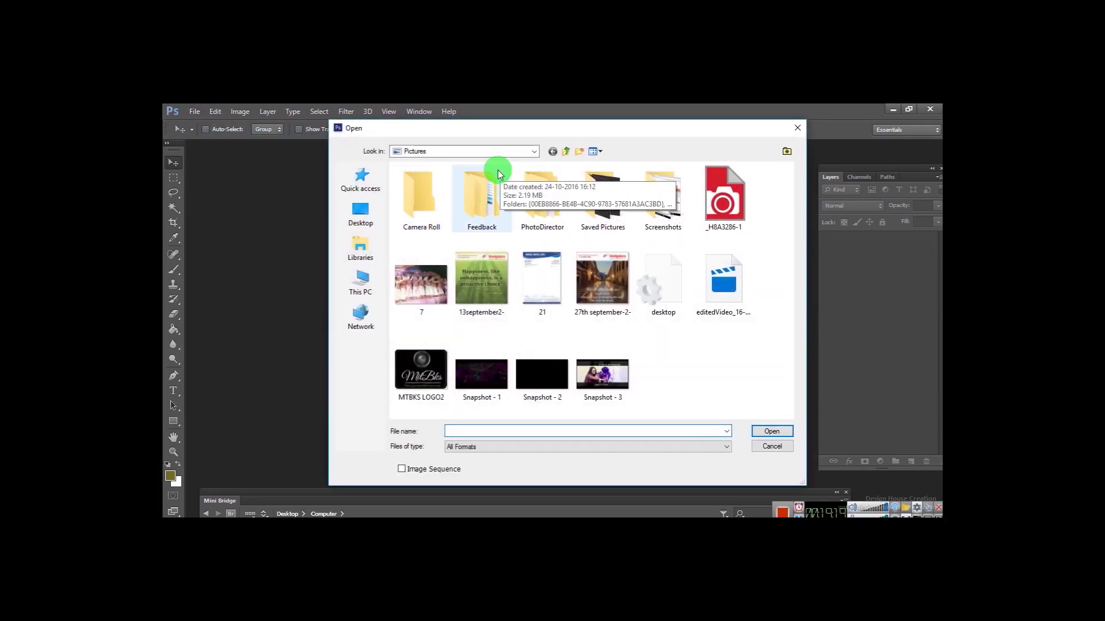
pyautogui.click(420, 282)
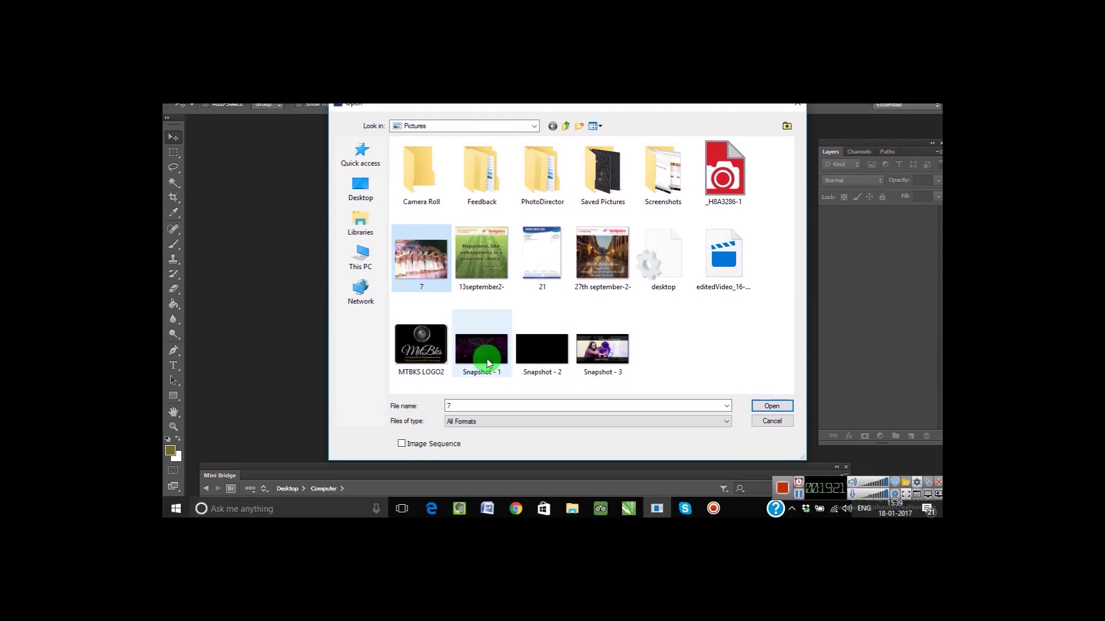
pyautogui.click(455, 128)
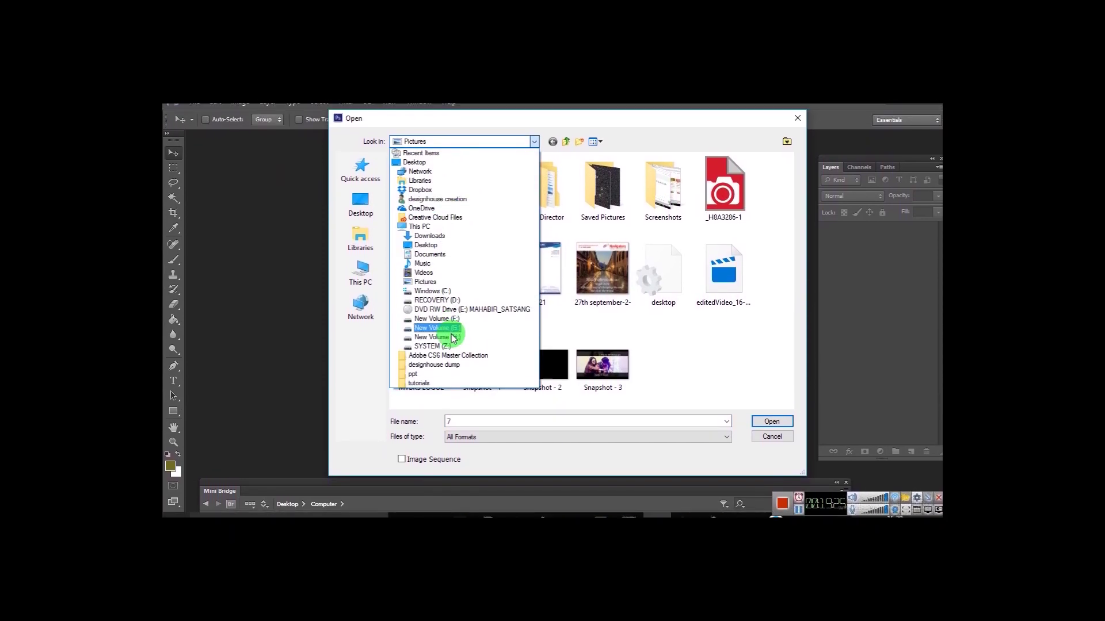
pyautogui.click(451, 329)
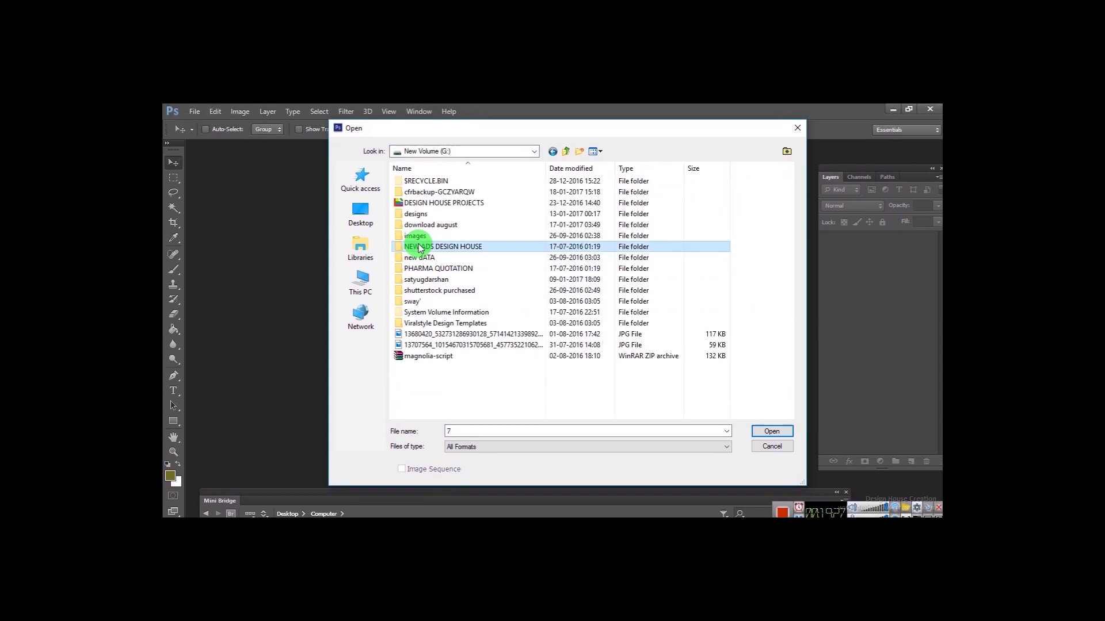
# - Look through the DESIGN HOUSE PROJECTS folder from the names starting with J and return to the New Volume (G:) drive
pyautogui.click(423, 258)
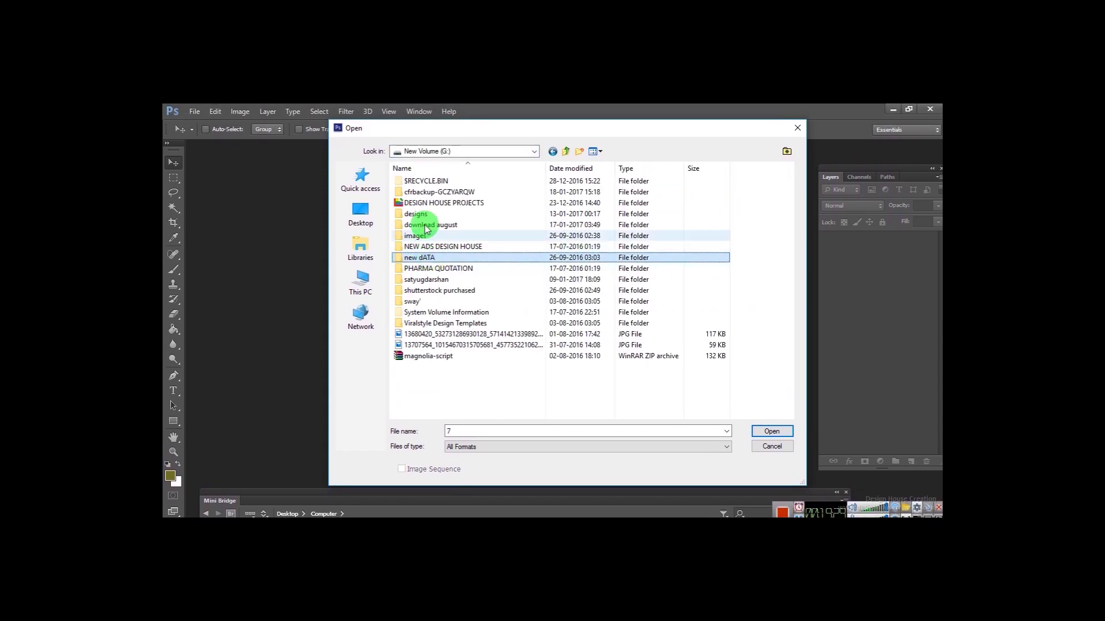
pyautogui.doubleClick(423, 202)
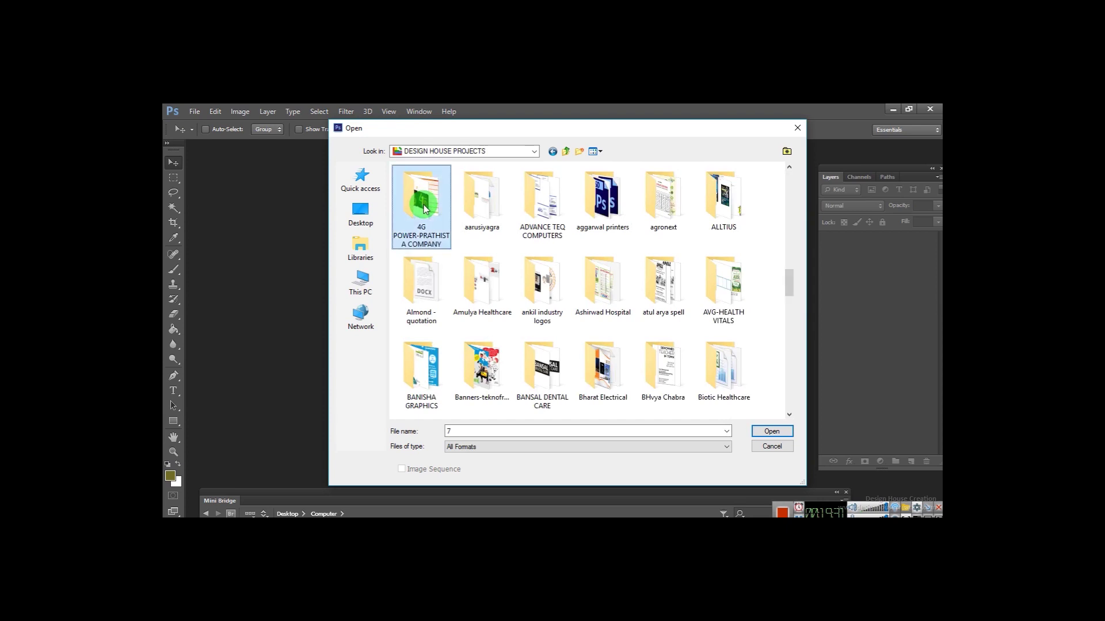
pyautogui.press('j')
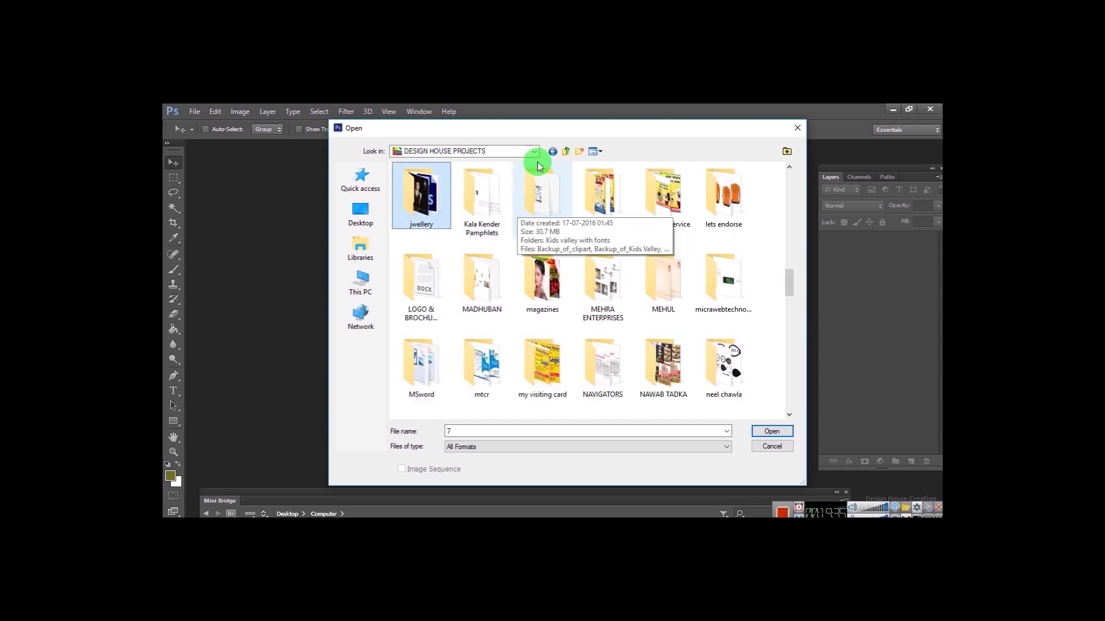
pyautogui.click(565, 151)
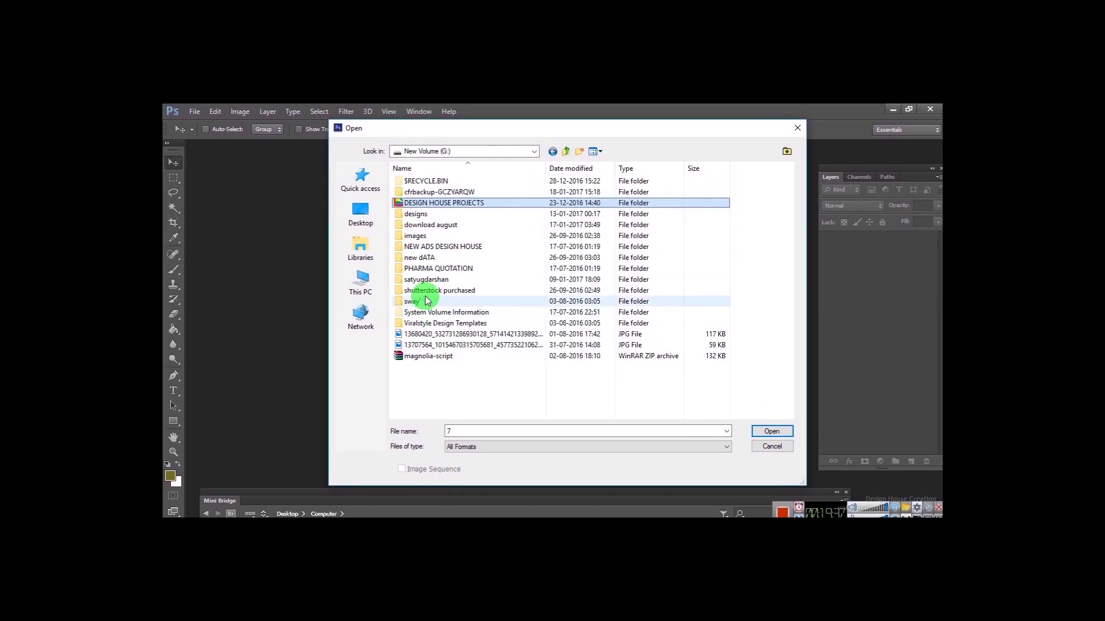
# - Try to open the first eight EPS files together from the shutterstock purchased folder, shutterstock_57109708 through shutterstock_97540418
pyautogui.doubleClick(428, 286)
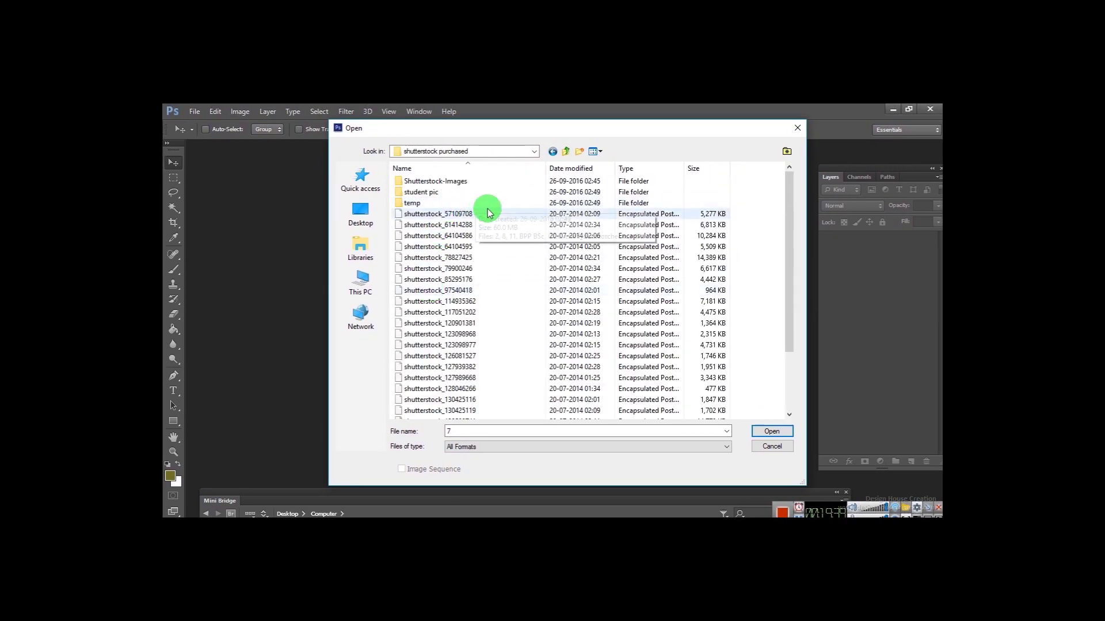
pyautogui.moveTo(496, 210); pyautogui.dragTo(436, 289)
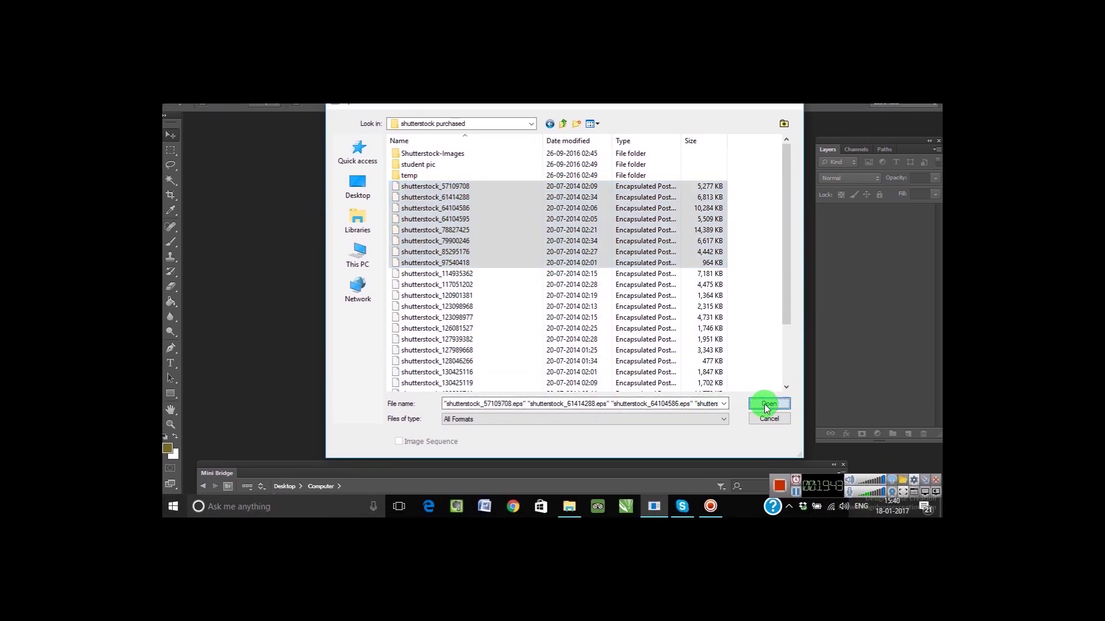
pyautogui.click(765, 404)
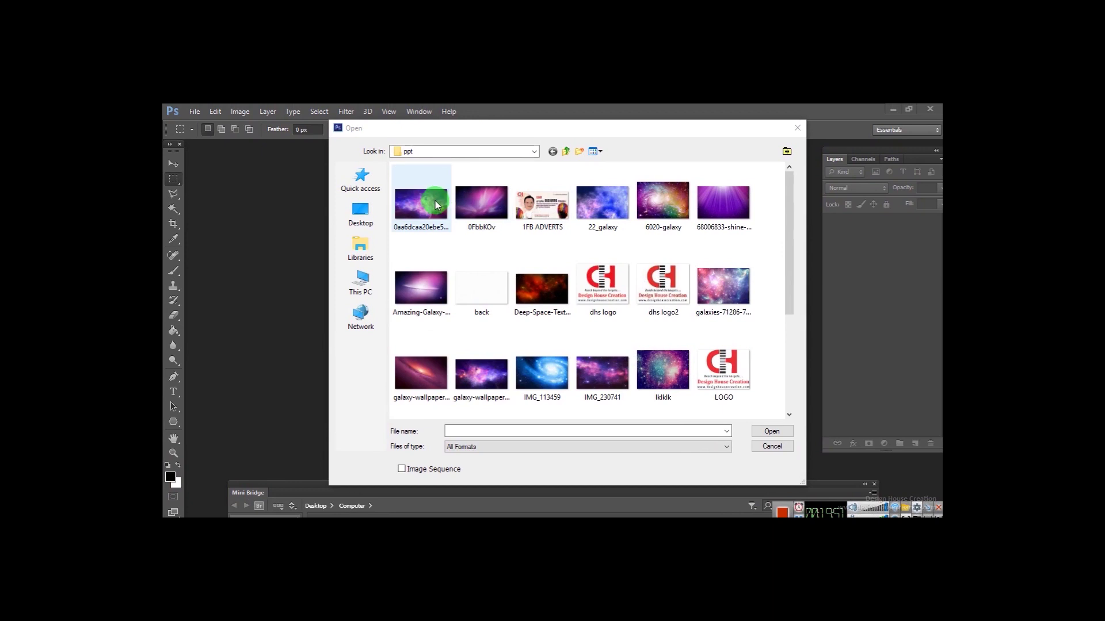
# - Open the first seven images of the ppt folder together, through Amazing-Galaxy-Wallpapers-HD-Pictures, ignoring the invalid embedded ICC profile
pyautogui.click(433, 210)
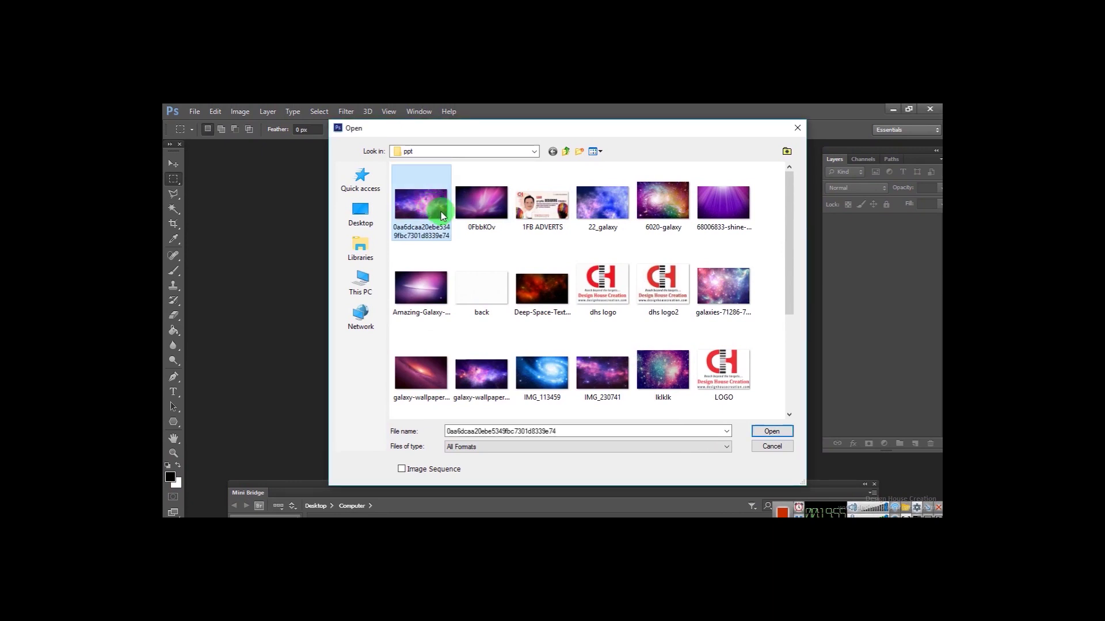
pyautogui.keyDown('shift'); pyautogui.click(706, 209); pyautogui.keyUp('shift')
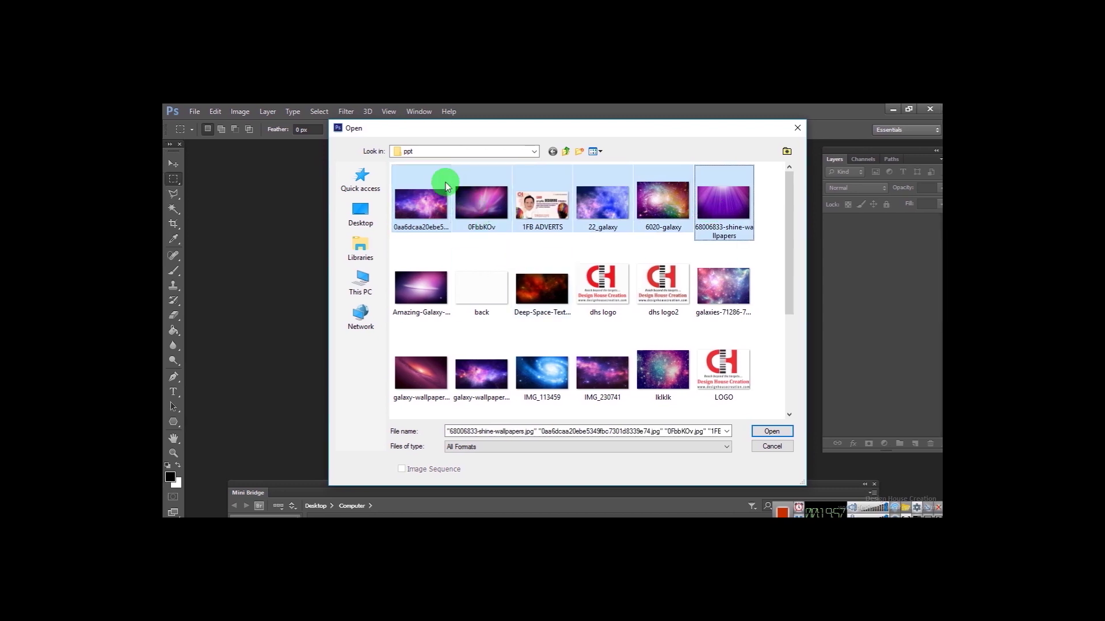
pyautogui.keyDown('ctrl'); pyautogui.click(423, 288); pyautogui.keyUp('ctrl')
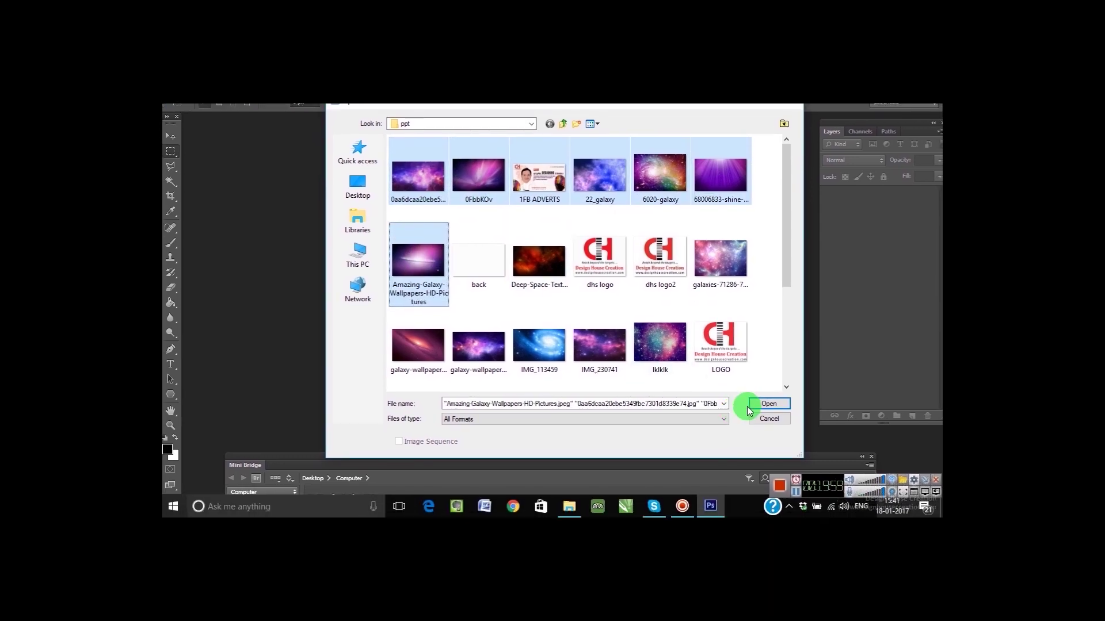
pyautogui.click(767, 404)
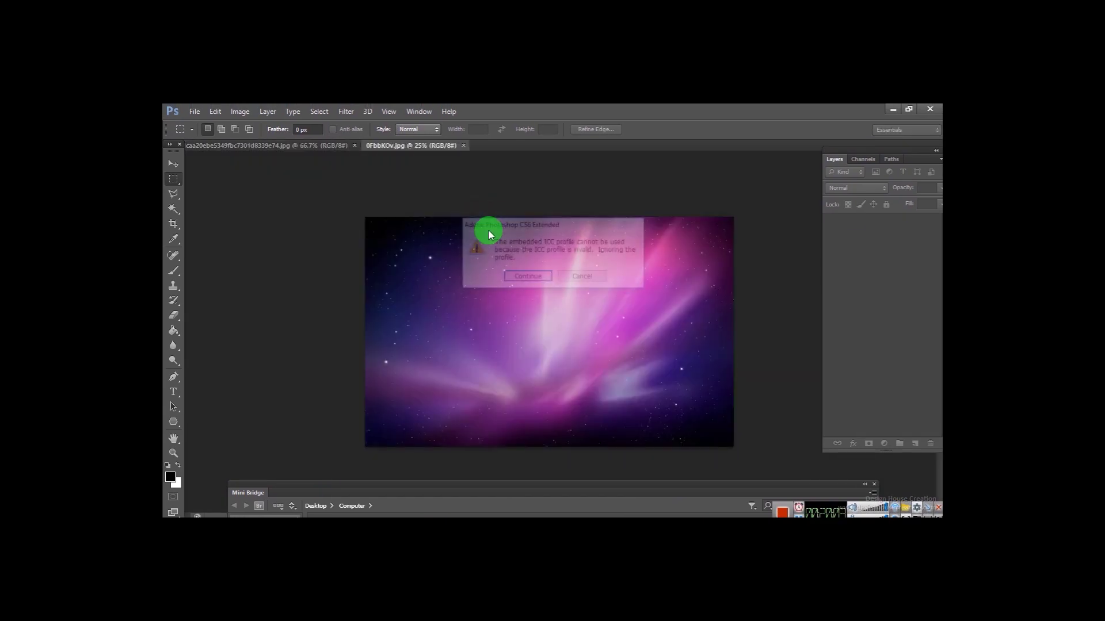
pyautogui.click(527, 278)
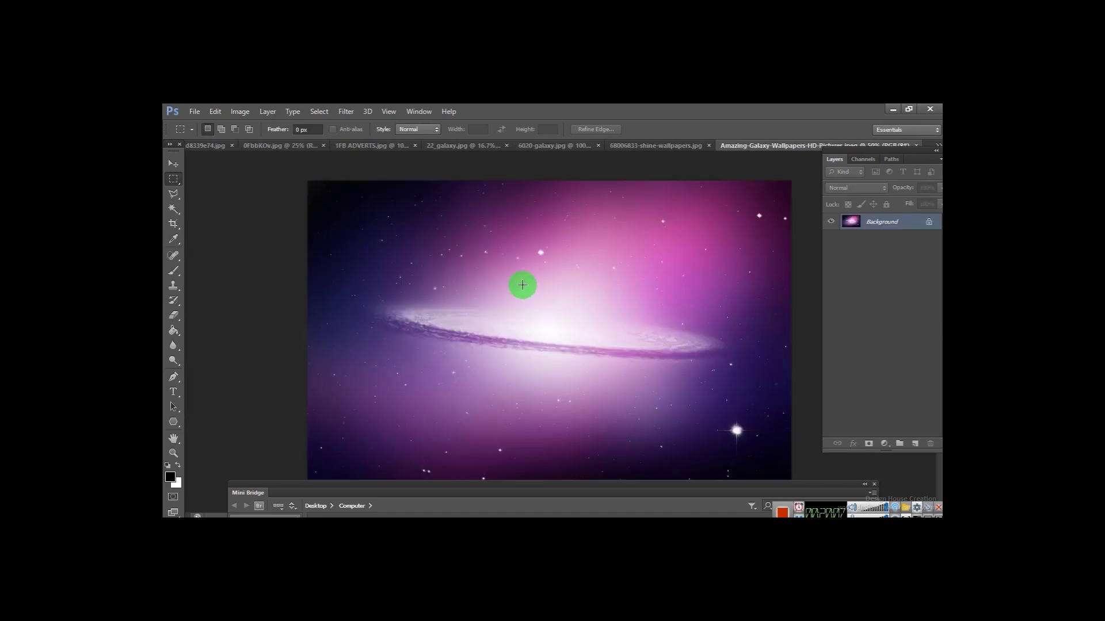
# - Switch through the open image documents, ending on 22_galaxy.jpg, and close all of them at once
pyautogui.click(210, 146)
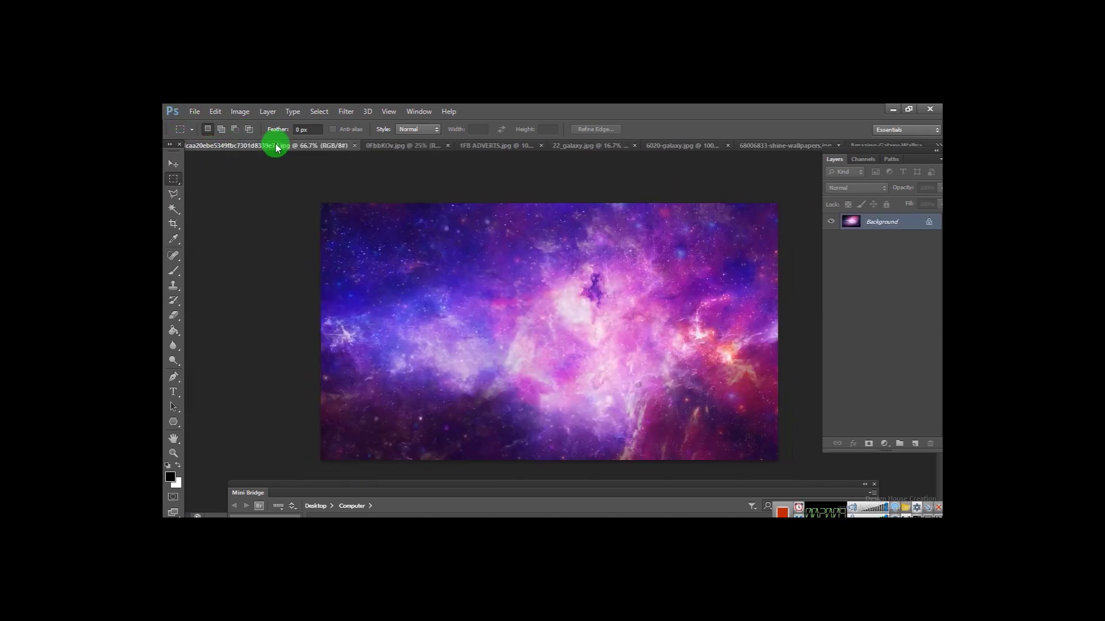
pyautogui.click(377, 147)
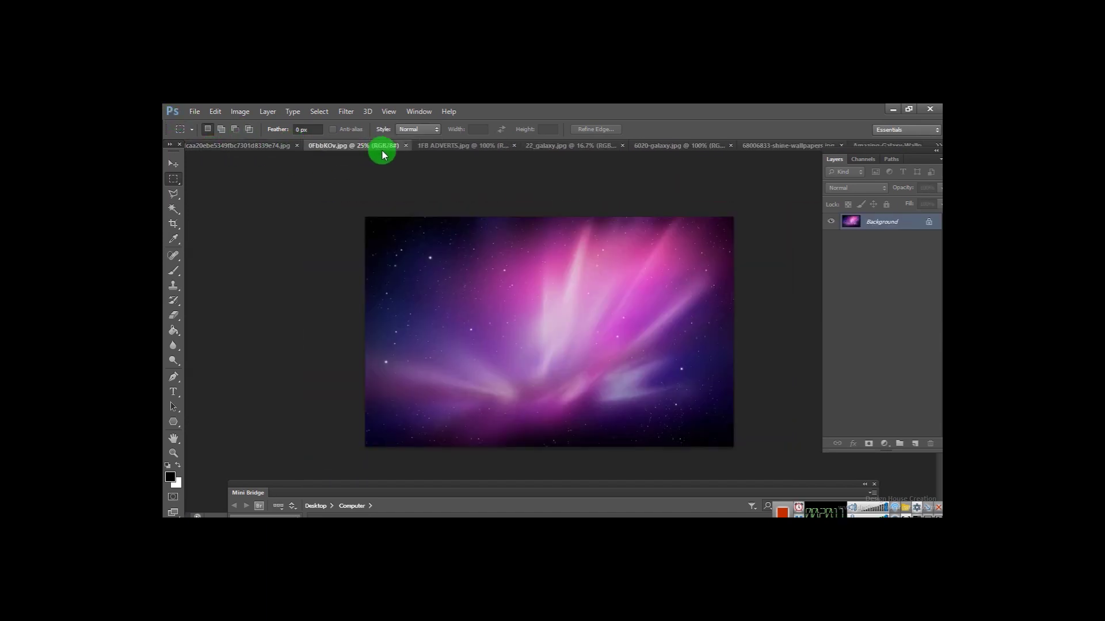
pyautogui.click(467, 150)
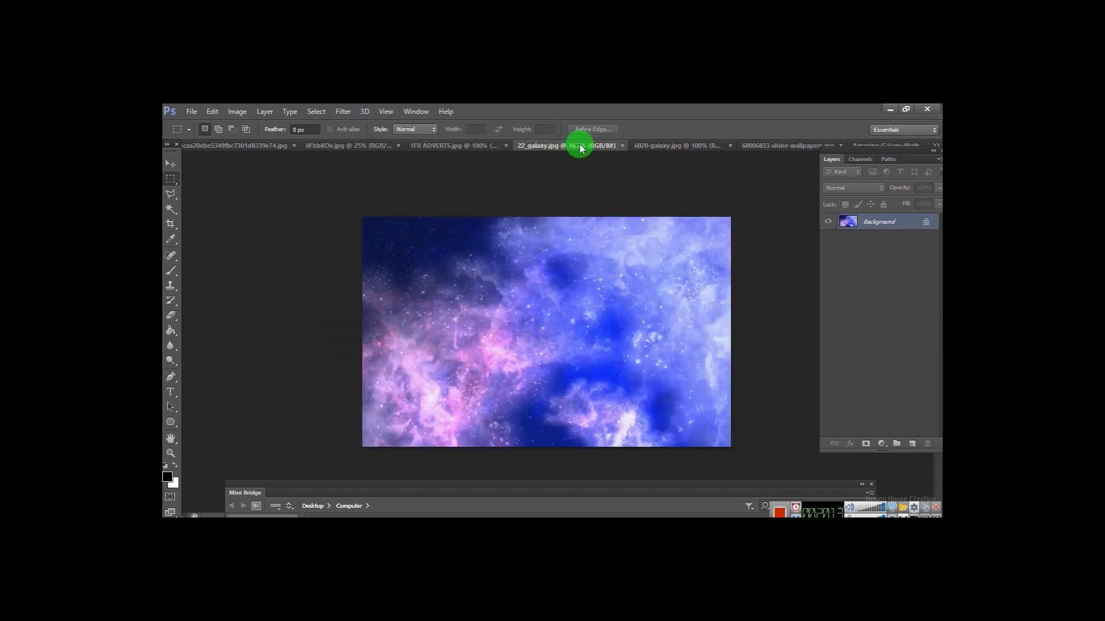
pyautogui.click(677, 144)
pyautogui.click(571, 150)
pyautogui.click(193, 112)
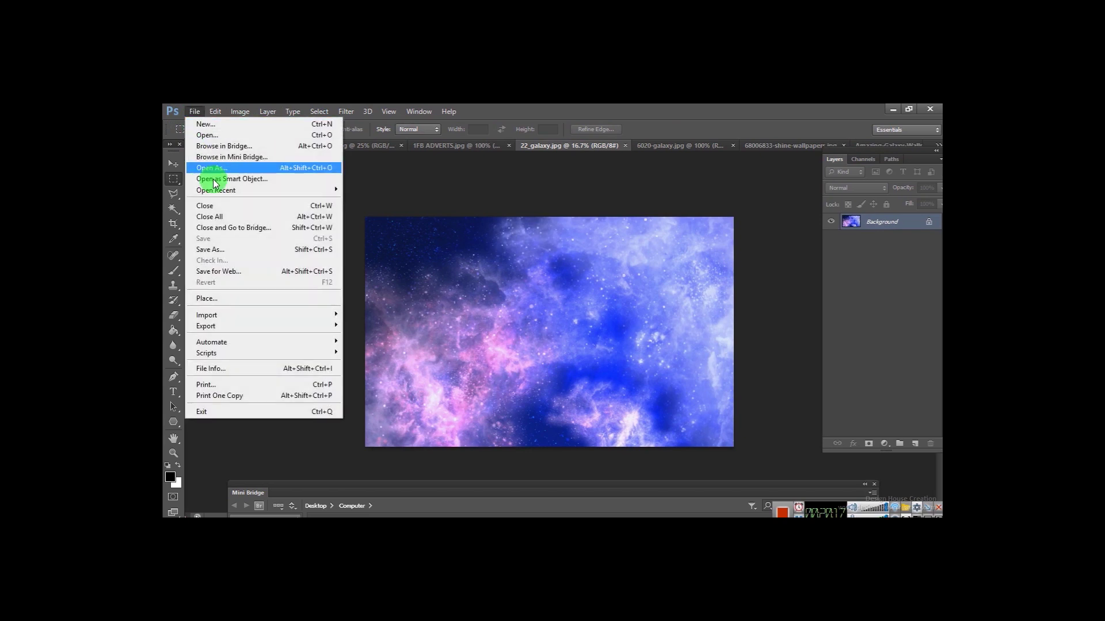
pyautogui.click(233, 216)
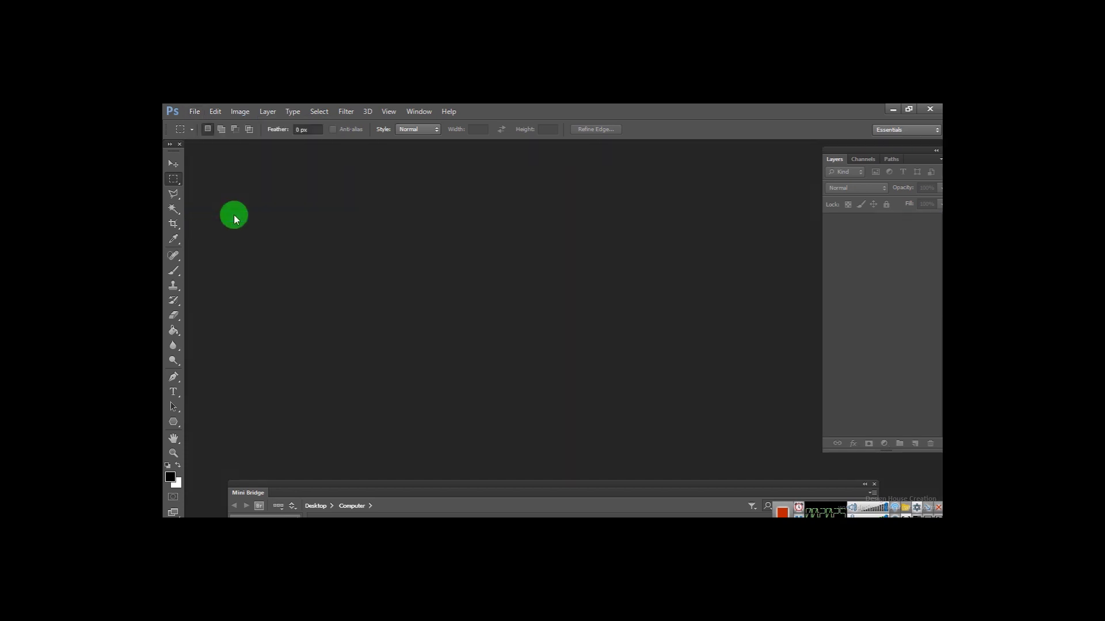
# - Open the single image 0FbbKOv from the ppt folder
pyautogui.click(194, 112)
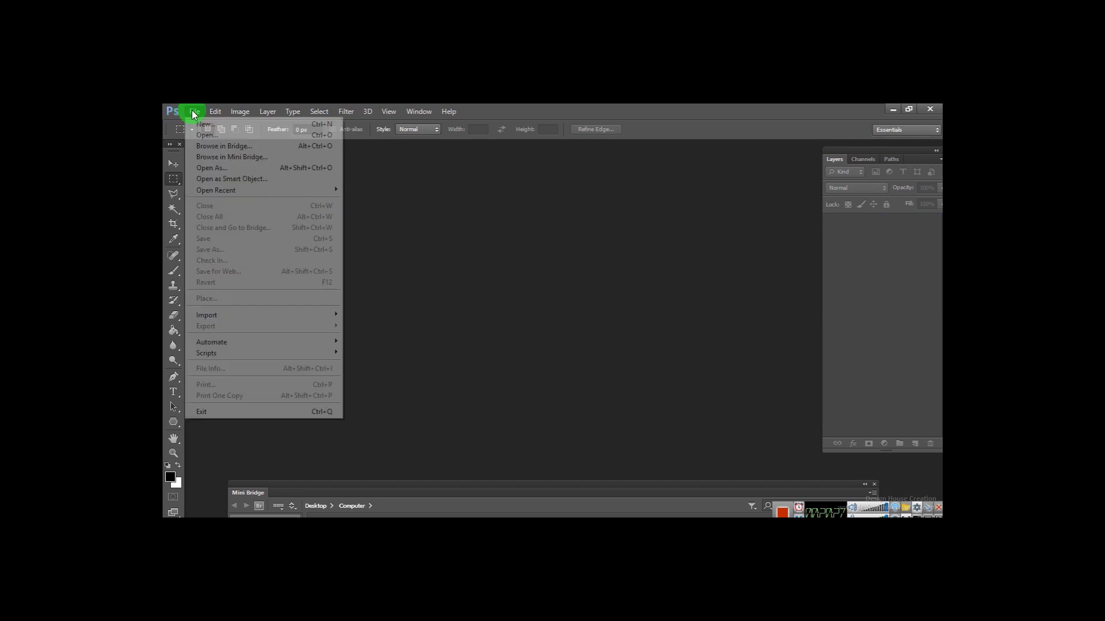
pyautogui.click(213, 135)
pyautogui.click(491, 212)
pyautogui.doubleClick(491, 211)
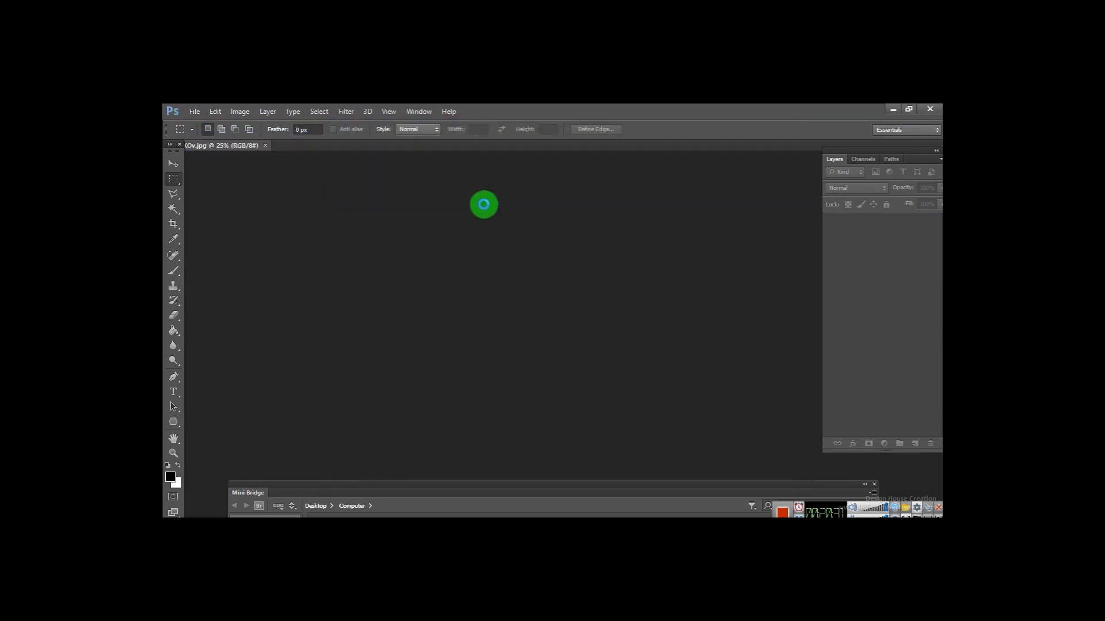
# - Start Save As for the 0FbbKOv image, examine the available file formats, and cancel without saving
pyautogui.click(196, 112)
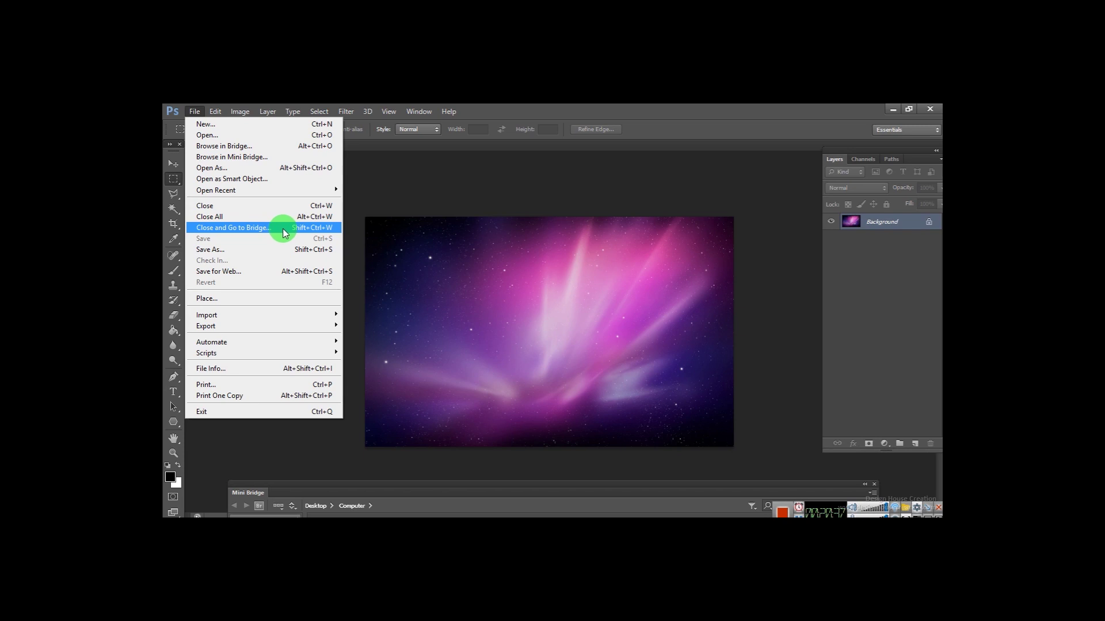
pyautogui.click(253, 251)
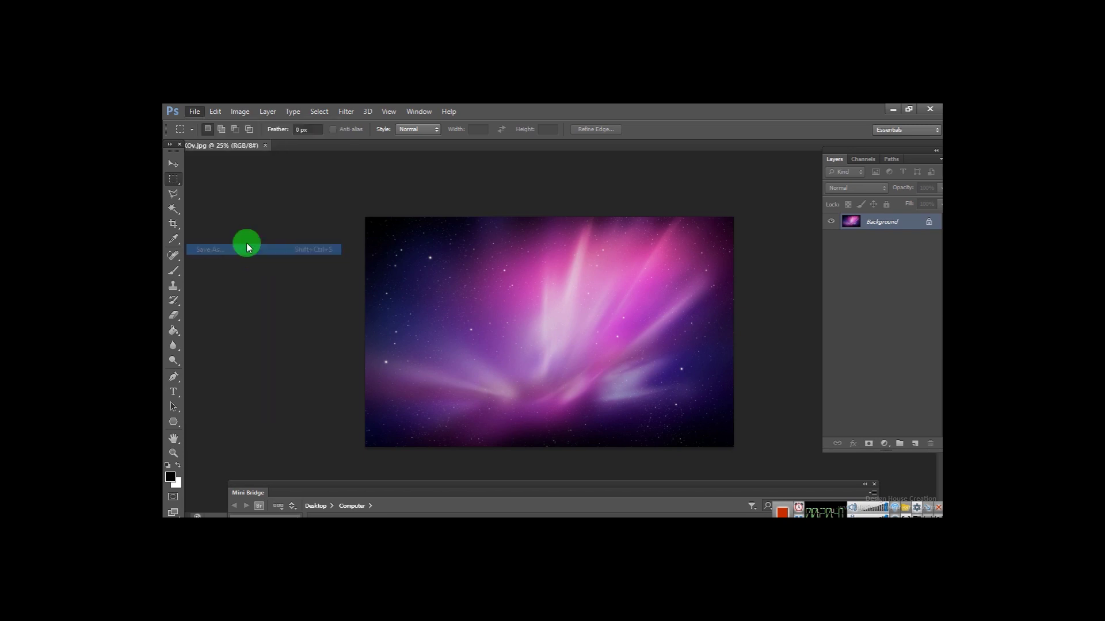
pyautogui.click(492, 348)
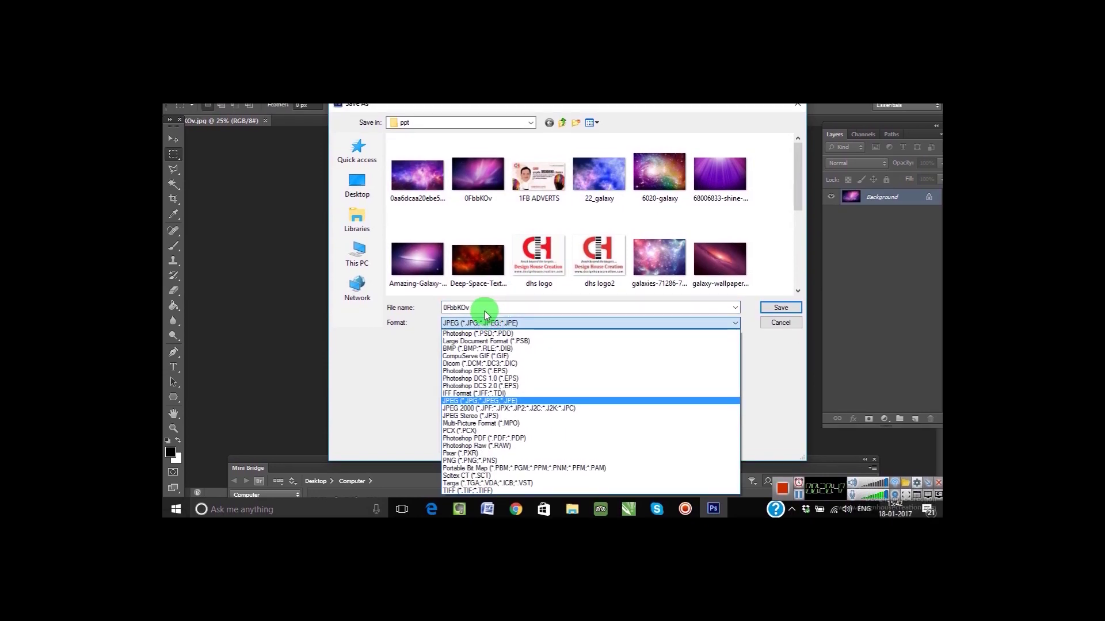
pyautogui.click(780, 326)
pyautogui.click(778, 321)
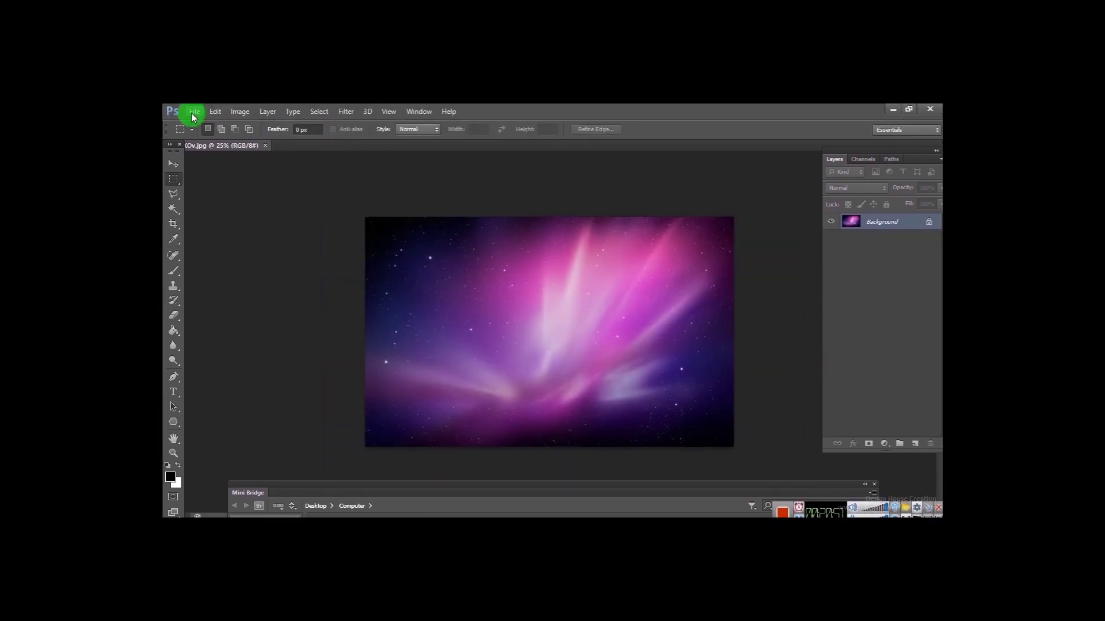
# - Check the File commands once more and close the 0FbbKOv image
pyautogui.click(194, 112)
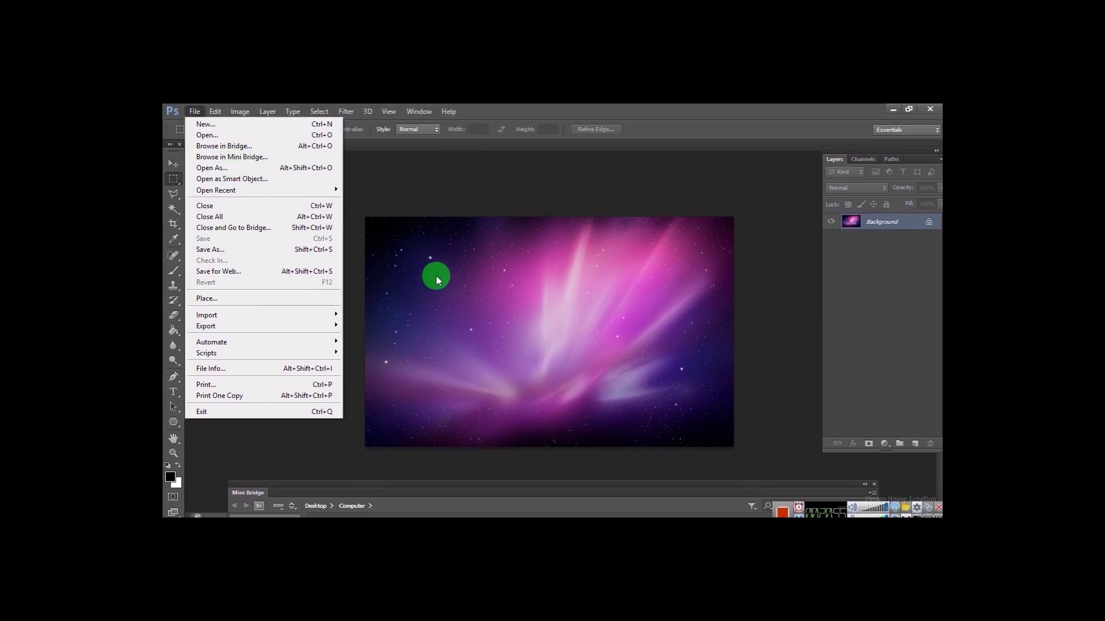
pyautogui.click(441, 206)
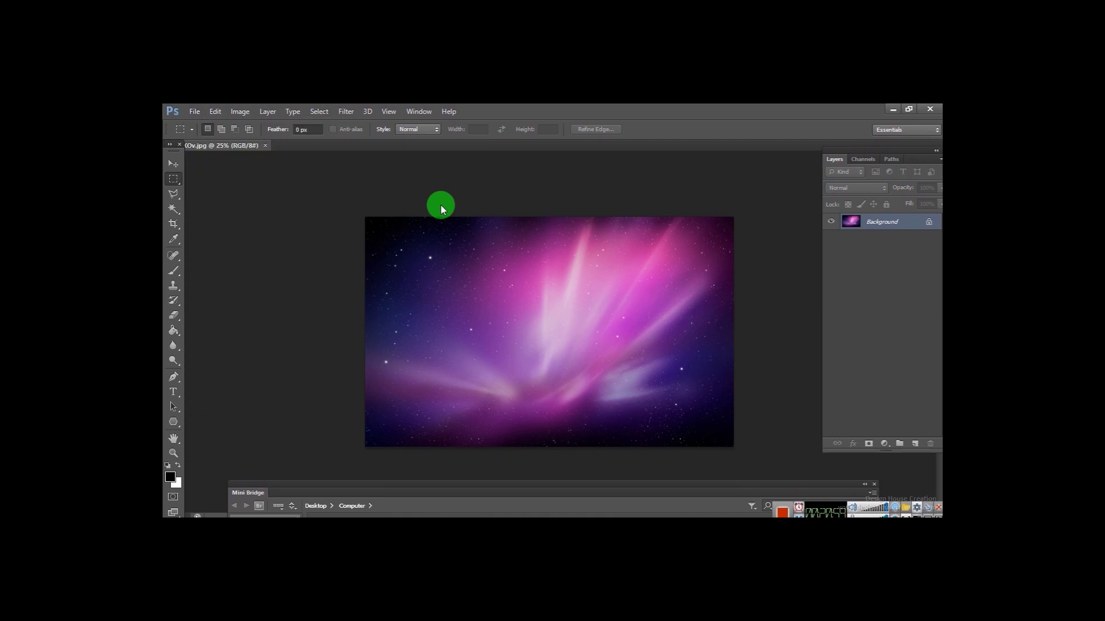
pyautogui.click(265, 145)
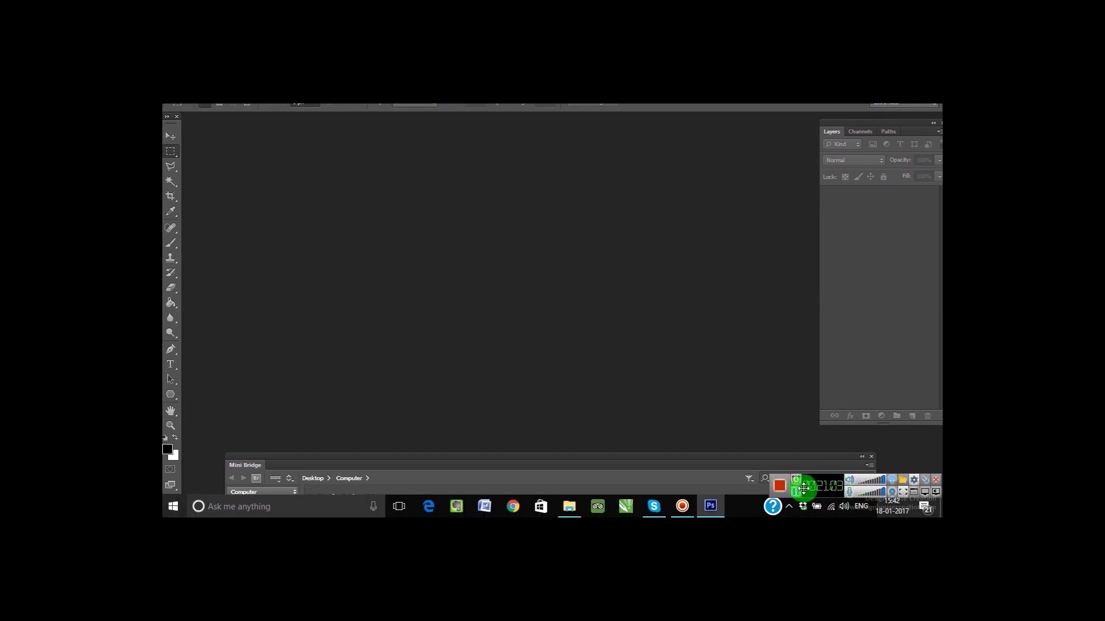